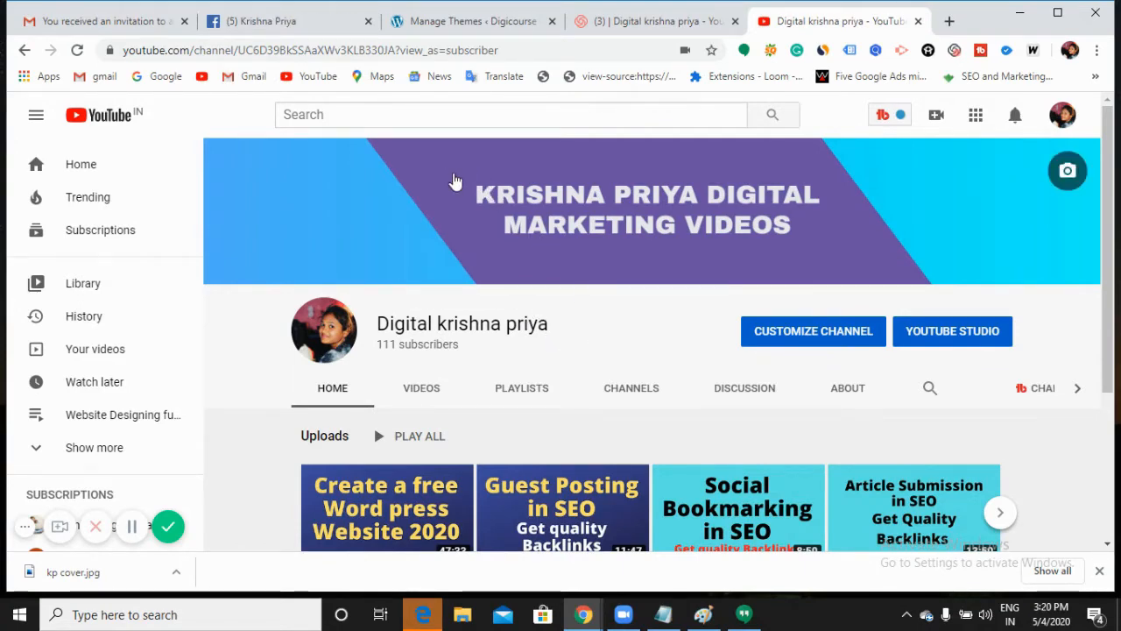
# Step: Switch to Facebook and open the Messaging settings of the personal-brand Page rather than Digicourse
pyautogui.click(319, 34)
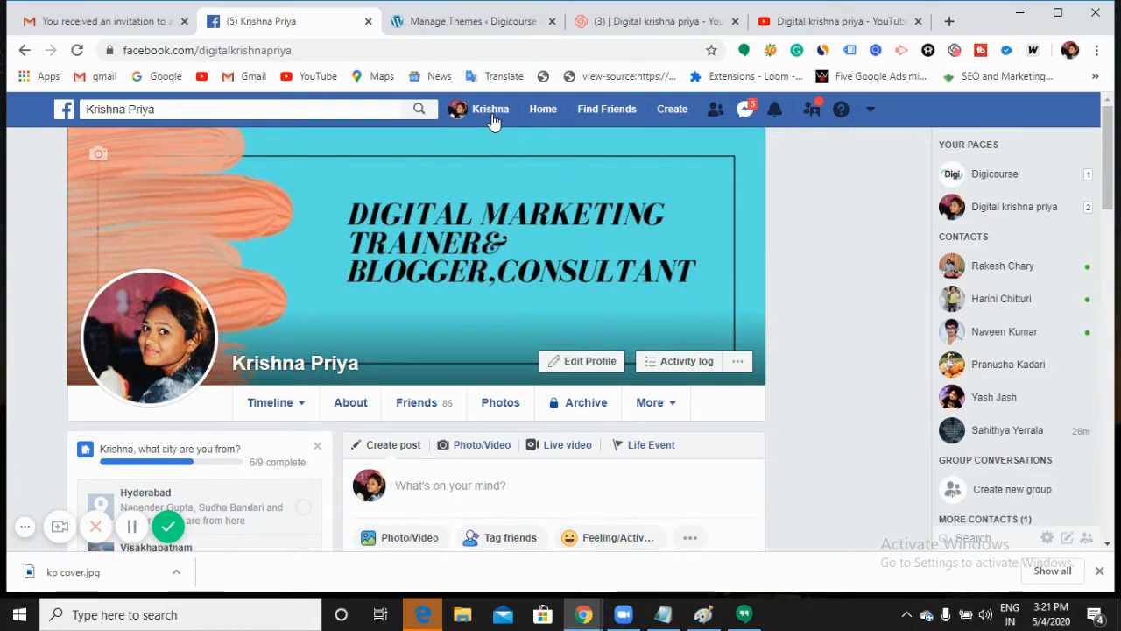
pyautogui.click(871, 113)
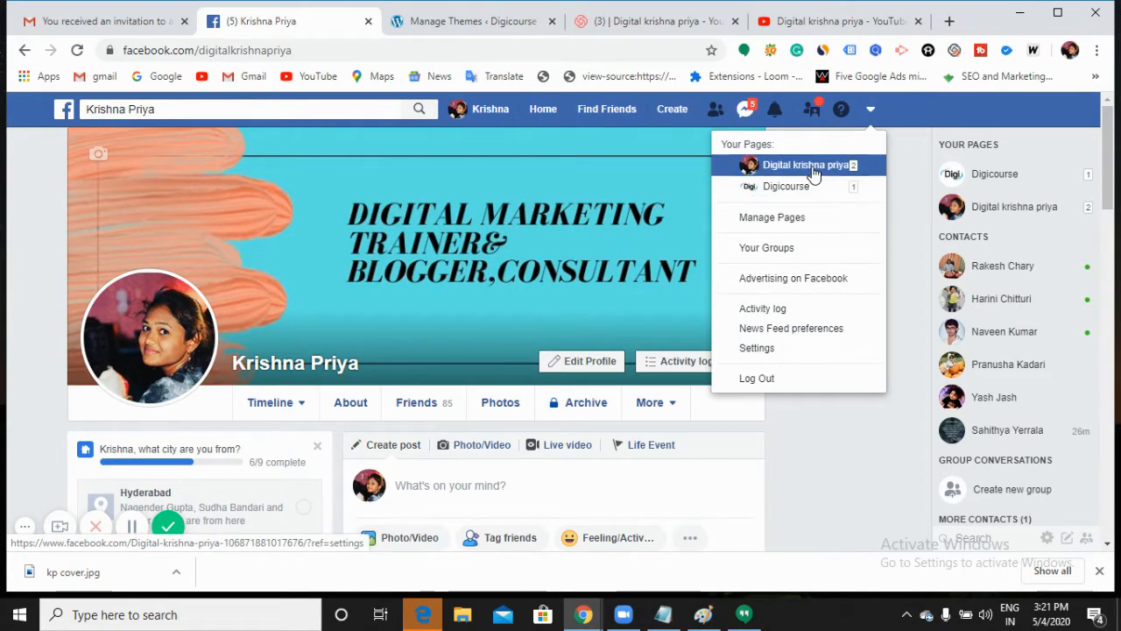
pyautogui.click(813, 168)
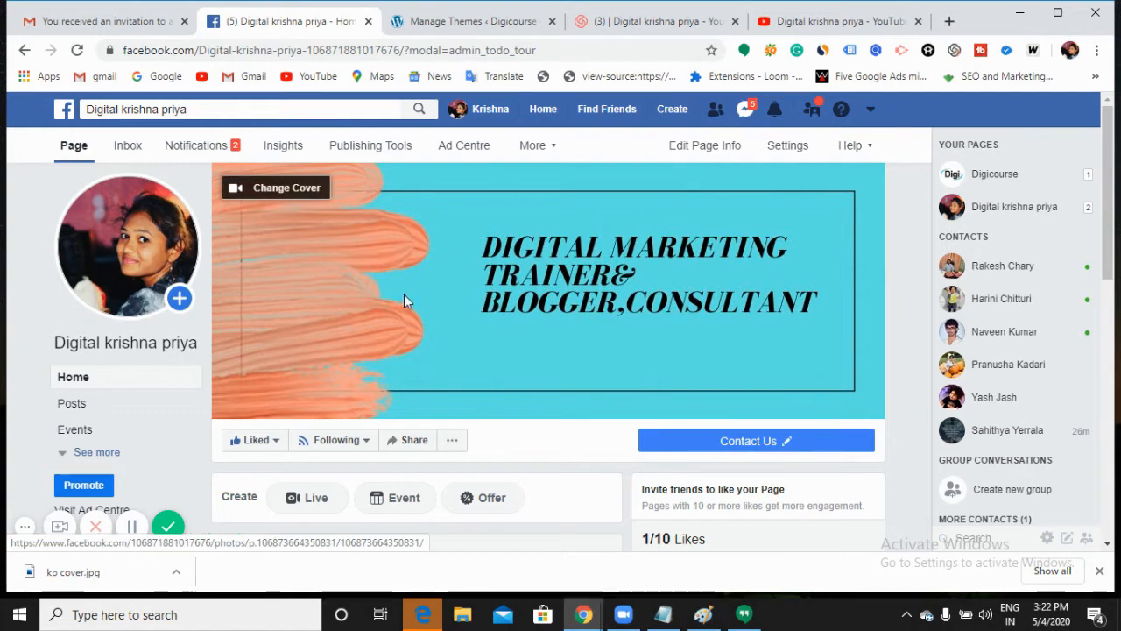
pyautogui.click(786, 151)
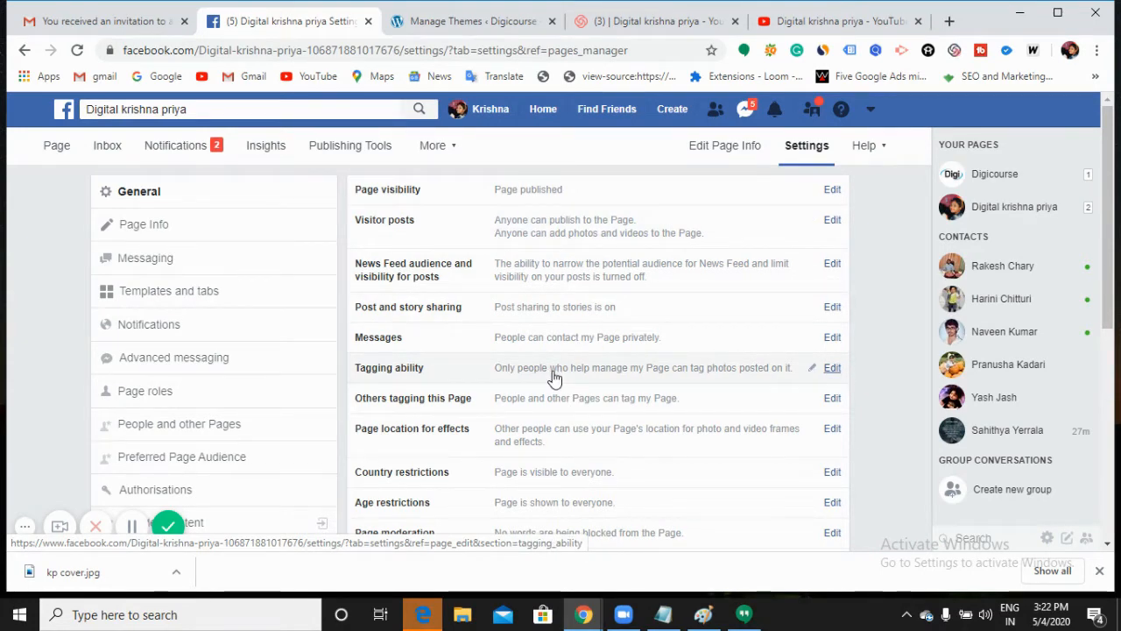
pyautogui.click(251, 266)
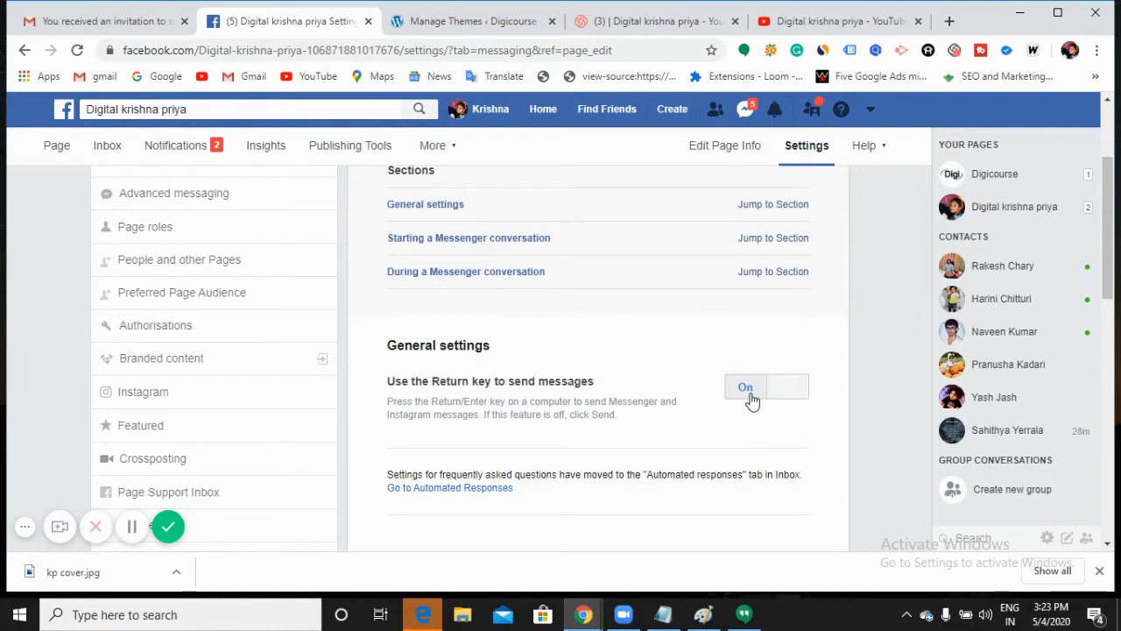
# Step: Examine the Show a greeting option and its greeting text under Starting a Messenger conversation
pyautogui.scroll(-1, 505, 394)
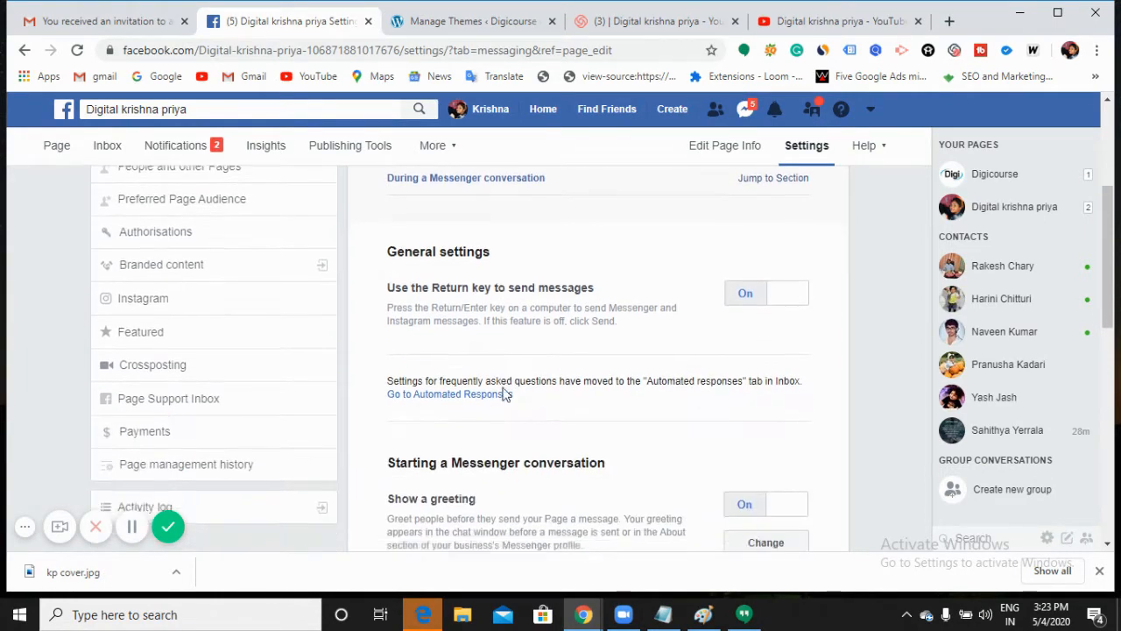
pyautogui.scroll(-2, 506, 394)
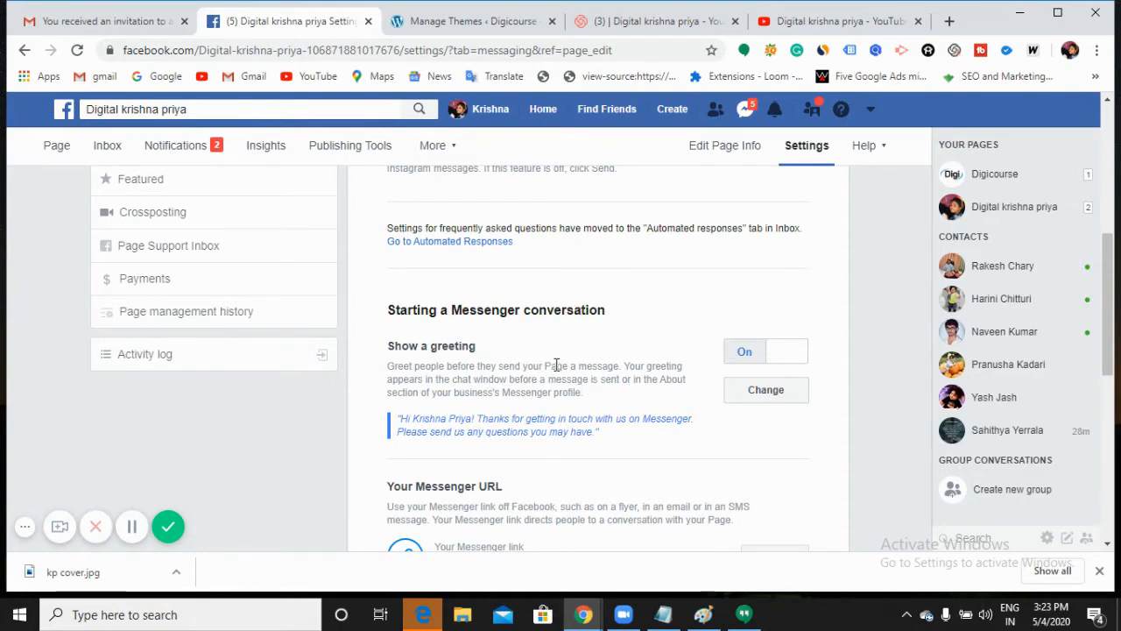
pyautogui.moveTo(622, 368); pyautogui.dragTo(632, 379)
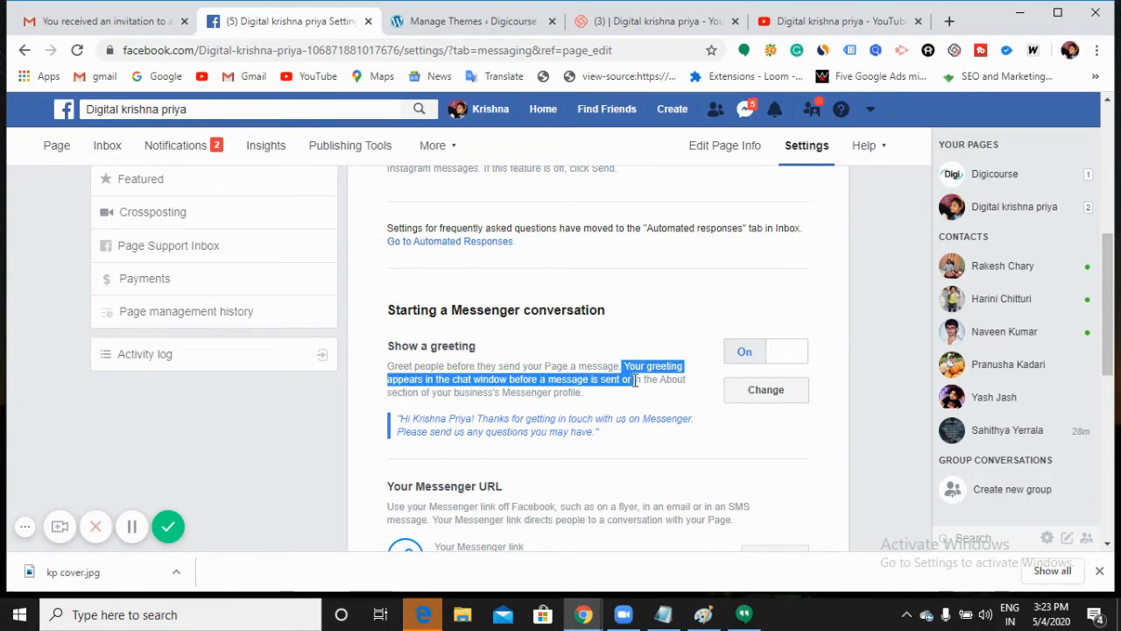
pyautogui.click(651, 383)
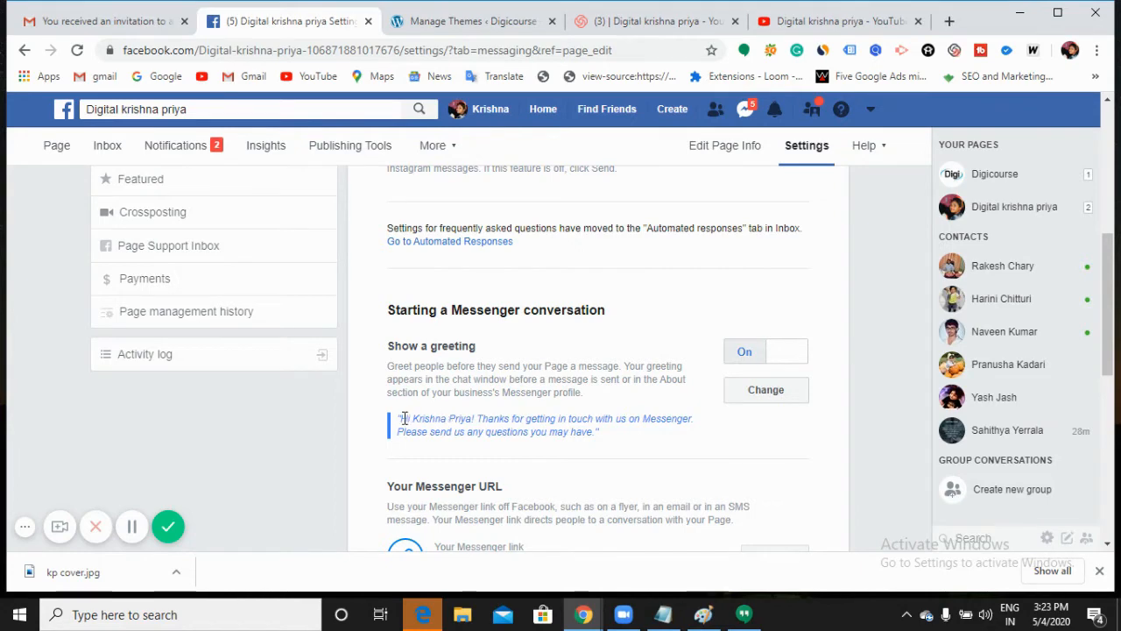
pyautogui.moveTo(404, 418); pyautogui.dragTo(596, 431)
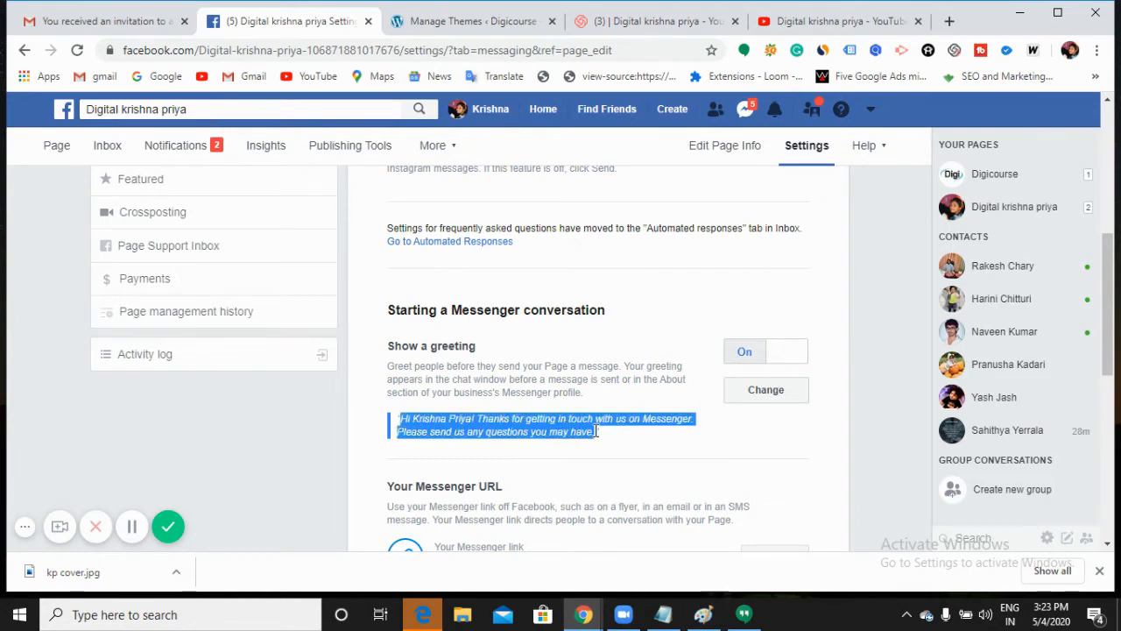
pyautogui.click(551, 437)
pyautogui.moveTo(594, 429); pyautogui.dragTo(425, 422)
pyautogui.click(520, 429)
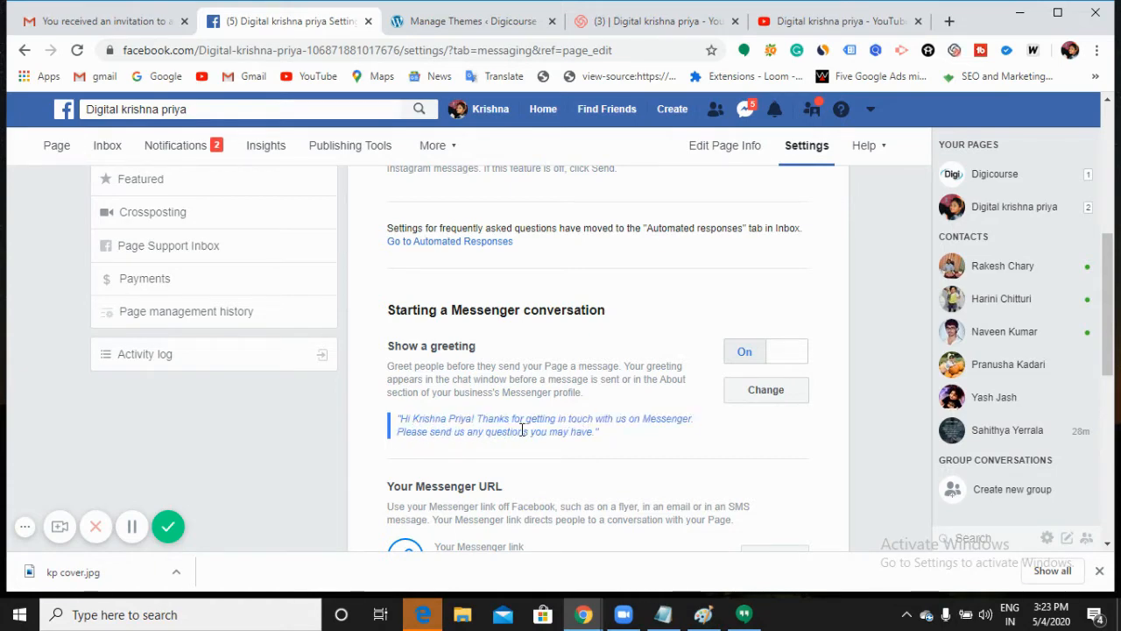
# Step: Open the Page's Messenger greeting for editing and save it with its existing text
pyautogui.click(779, 400)
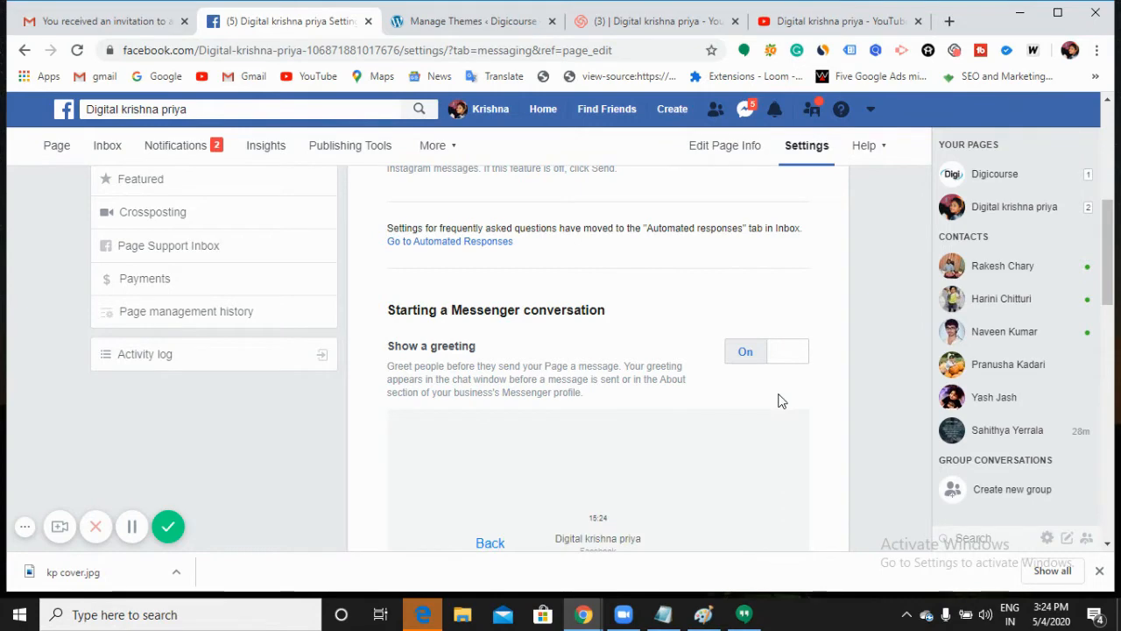
pyautogui.scroll(-2, 759, 403)
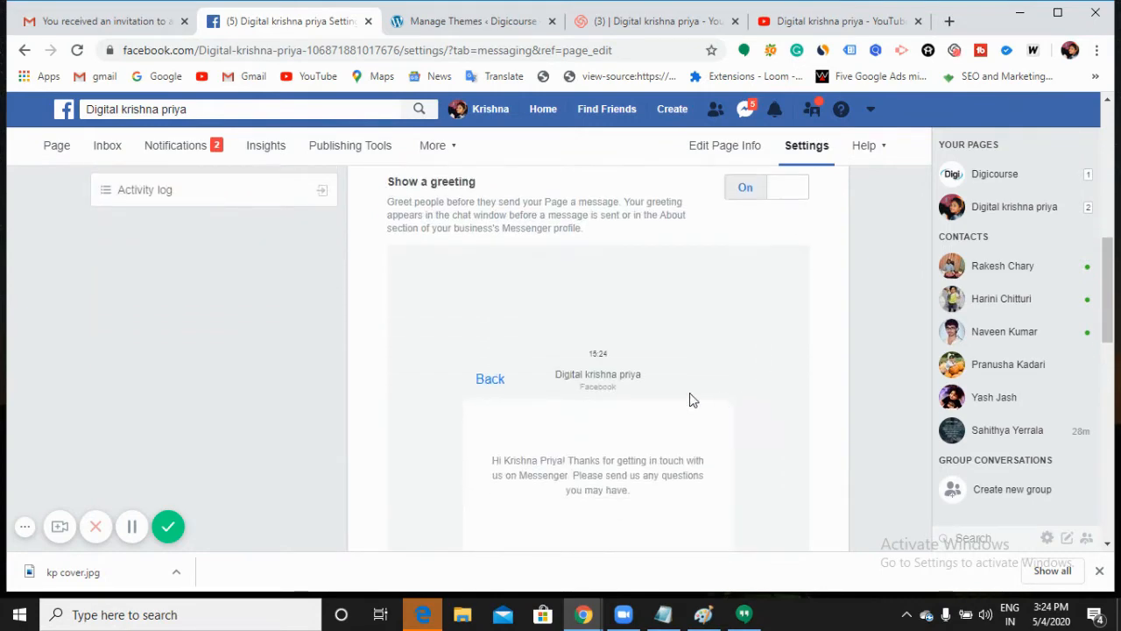
pyautogui.scroll(-4, 637, 431)
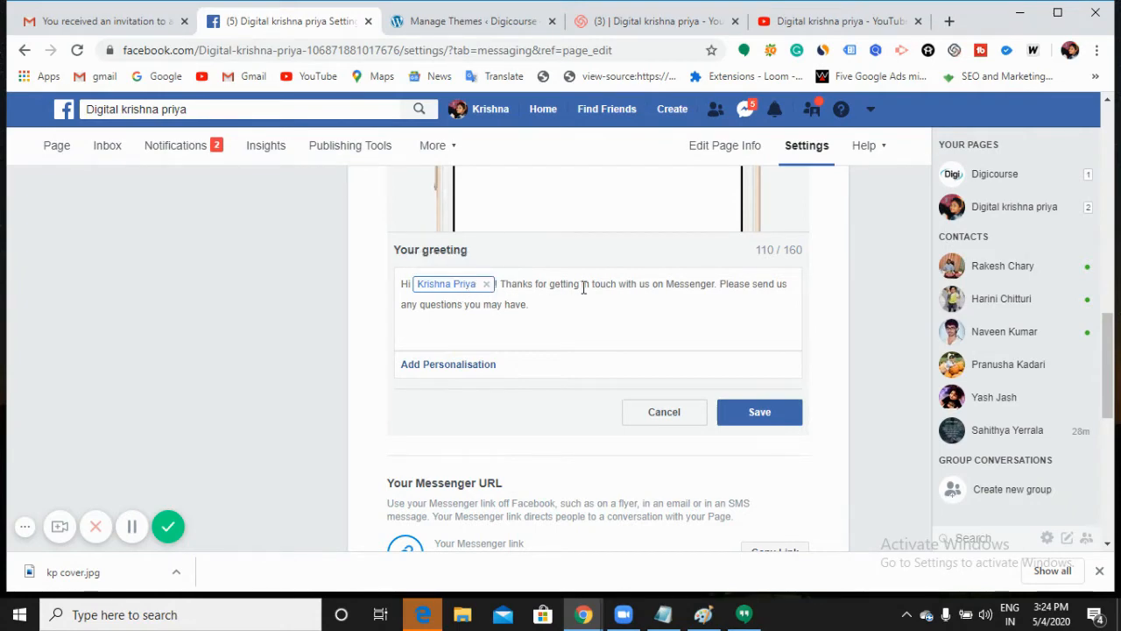
pyautogui.click(549, 304)
pyautogui.click(758, 413)
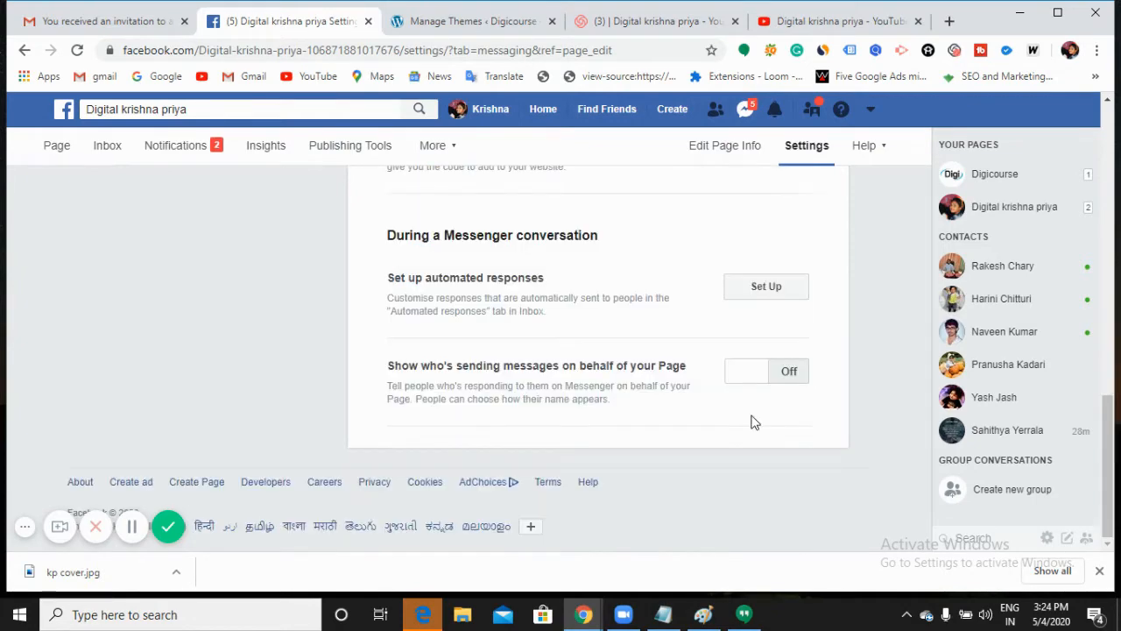
# Step: Start the Add Messenger to your website setup and proceed to its language and greeting stage
pyautogui.scroll(1, 633, 433)
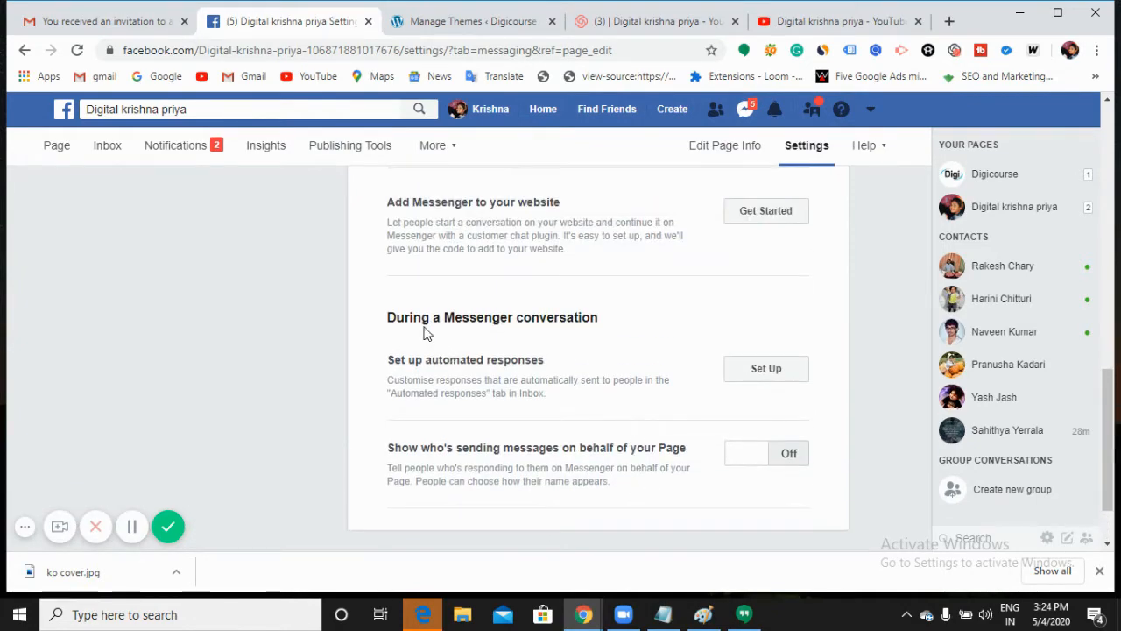
pyautogui.scroll(1, 437, 314)
pyautogui.scroll(1, 438, 314)
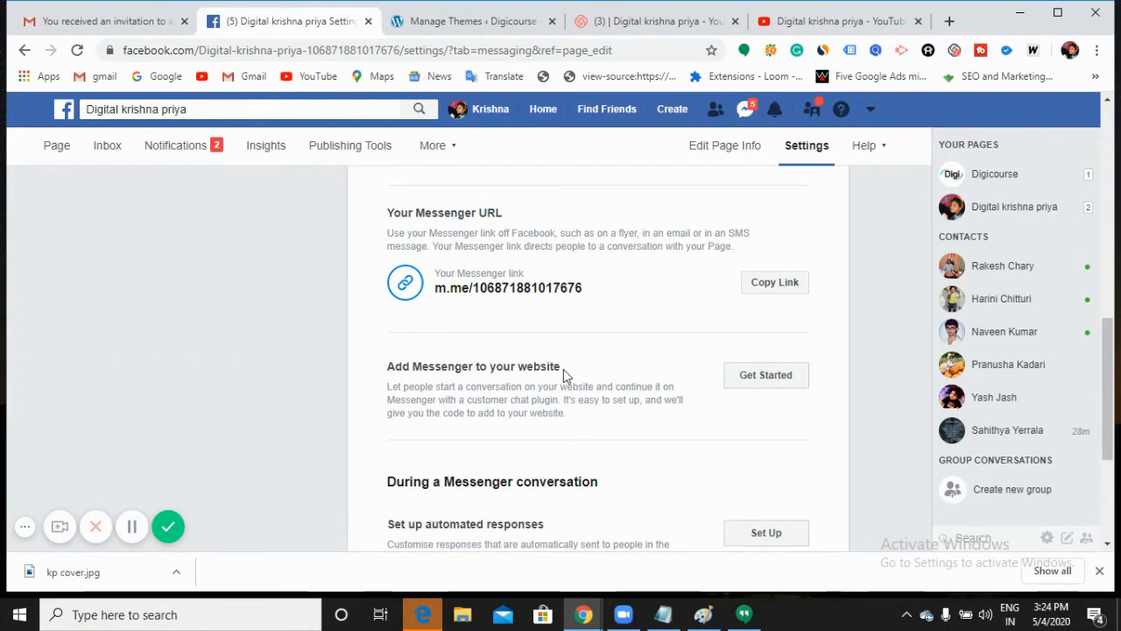
pyautogui.click(751, 381)
pyautogui.scroll(-2, 721, 433)
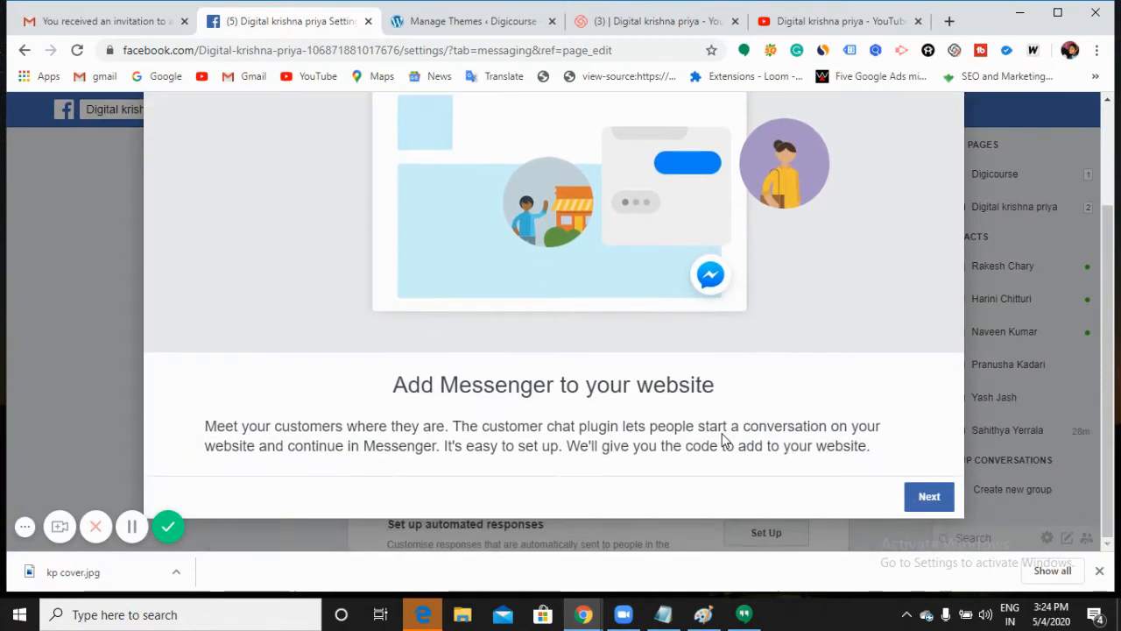
pyautogui.click(928, 497)
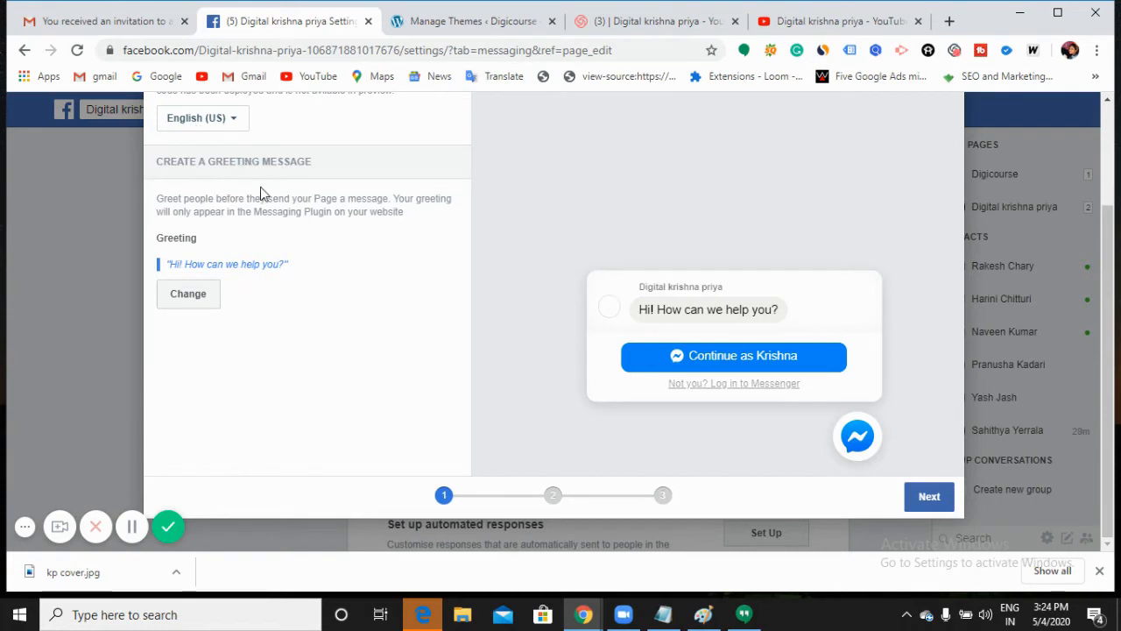
# Step: Change the plugin greeting to "Hi! welcome,How may i help you ?", save it and continue to the appearance stage
pyautogui.scroll(2, 260, 187)
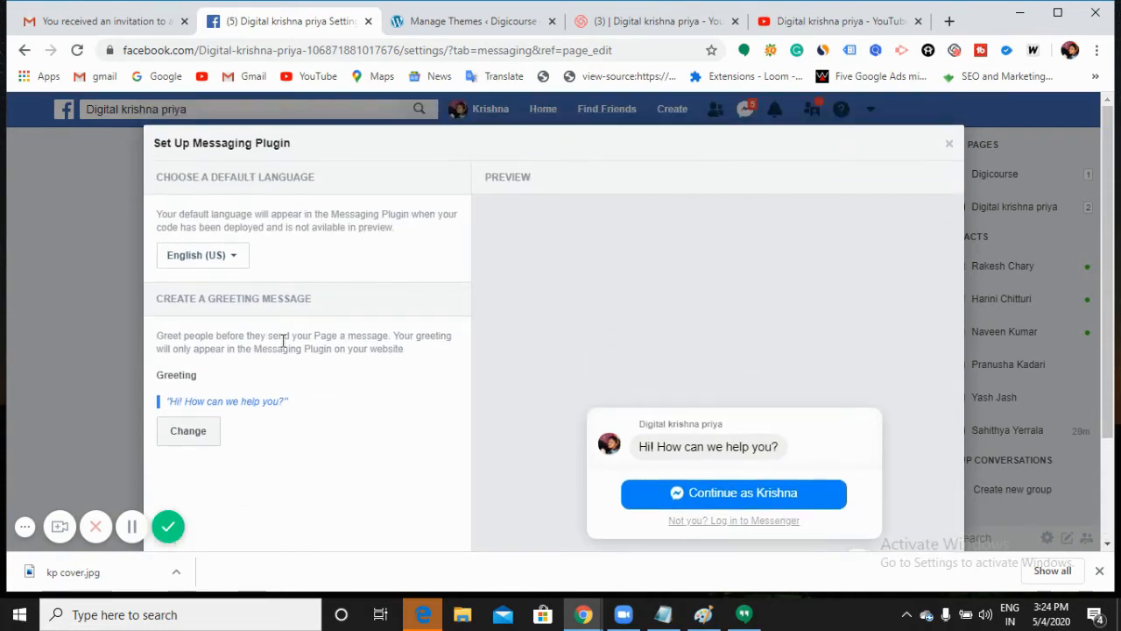
pyautogui.scroll(-1, 271, 340)
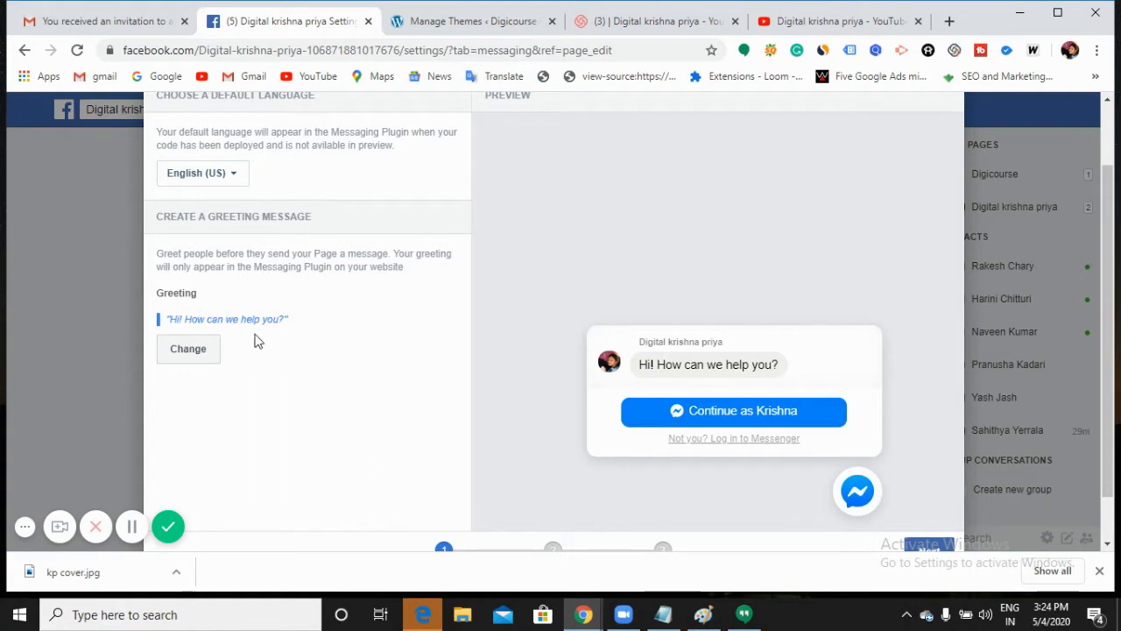
pyautogui.click(200, 350)
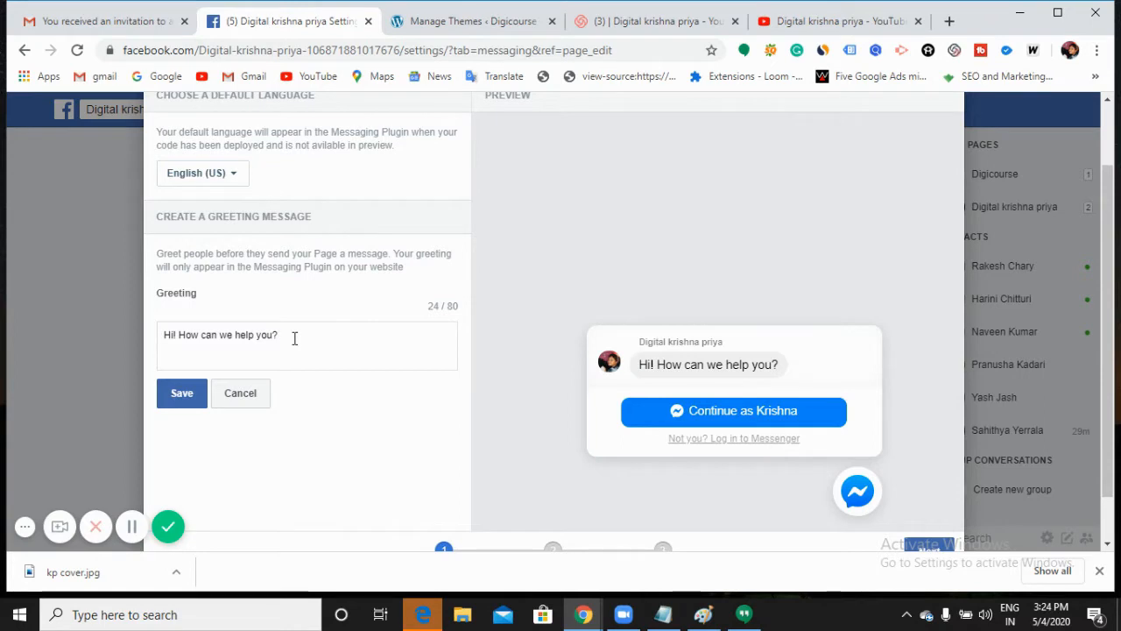
pyautogui.press('BackSpace')
pyautogui.press('BackSpace')
pyautogui.press('BackSpace')
pyautogui.press('BackSpace')
pyautogui.press('BackSpace')
pyautogui.press('BackSpace')
pyautogui.press('BackSpace')
pyautogui.press('BackSpace')
pyautogui.press('BackSpace')
pyautogui.press('BackSpace')
pyautogui.press('BackSpace')
pyautogui.press('BackSpace')
pyautogui.press('BackSpace')
pyautogui.press('BackSpace')
pyautogui.press('BackSpace')
pyautogui.press('BackSpace')
pyautogui.press('BackSpace')
pyautogui.press('BackSpace')
pyautogui.press('BackSpace')
pyautogui.press('BackSpace')
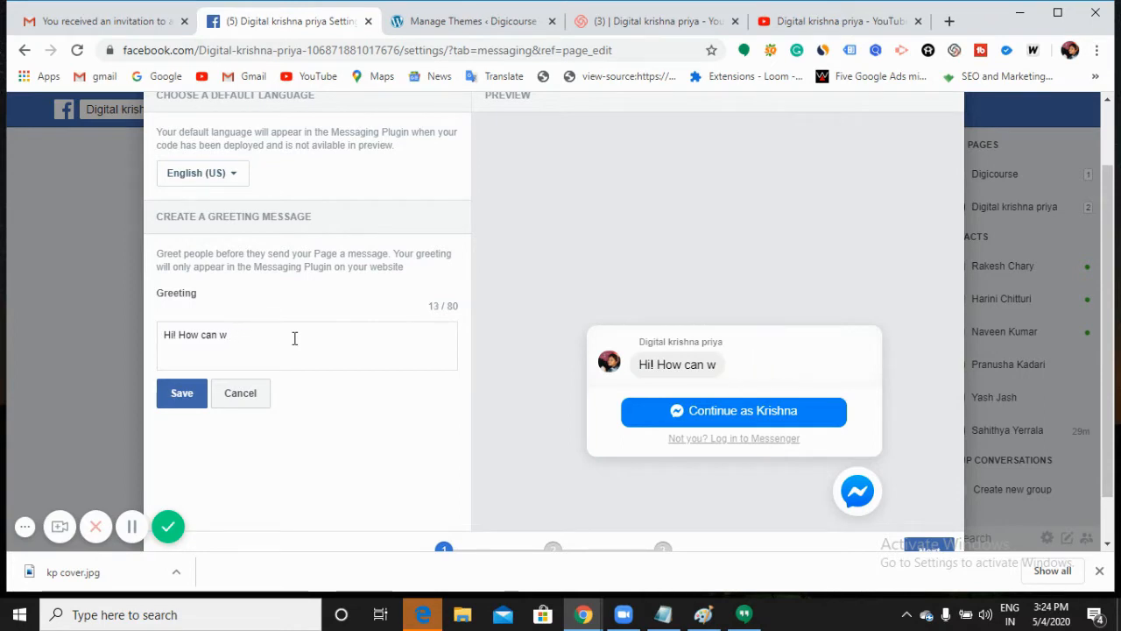
pyautogui.write('we')
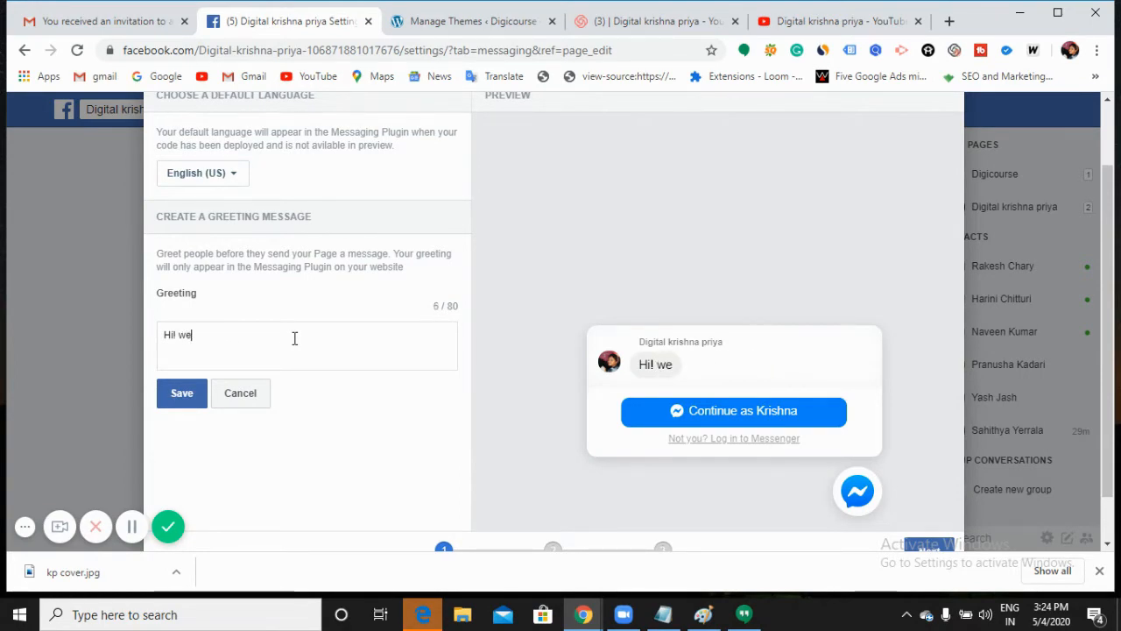
pyautogui.write('lcome,')
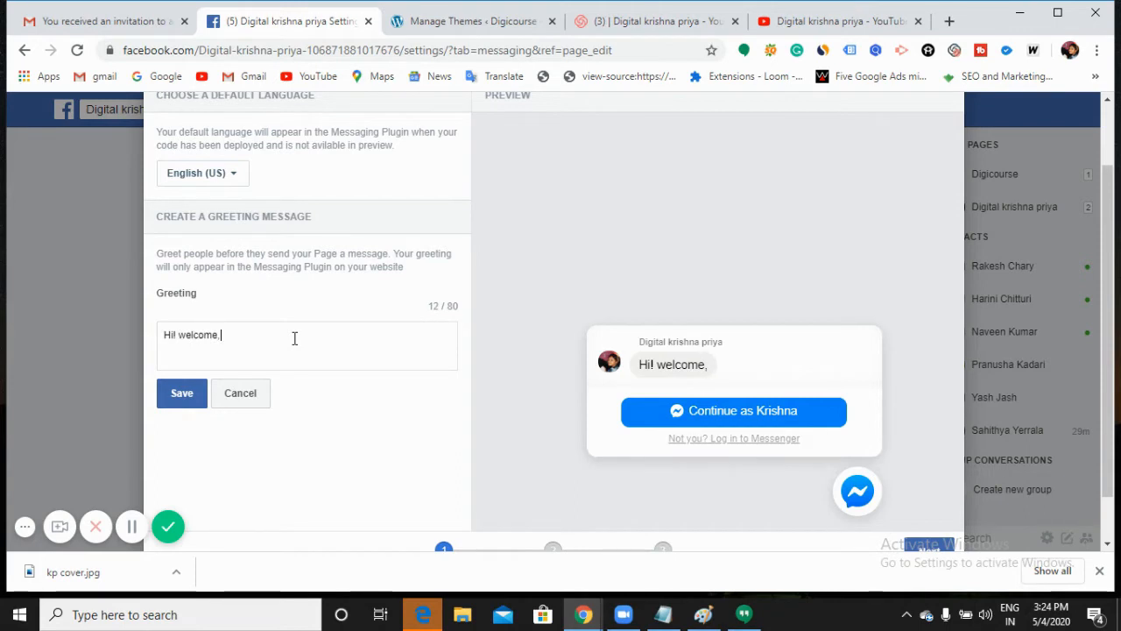
pyautogui.write('How may')
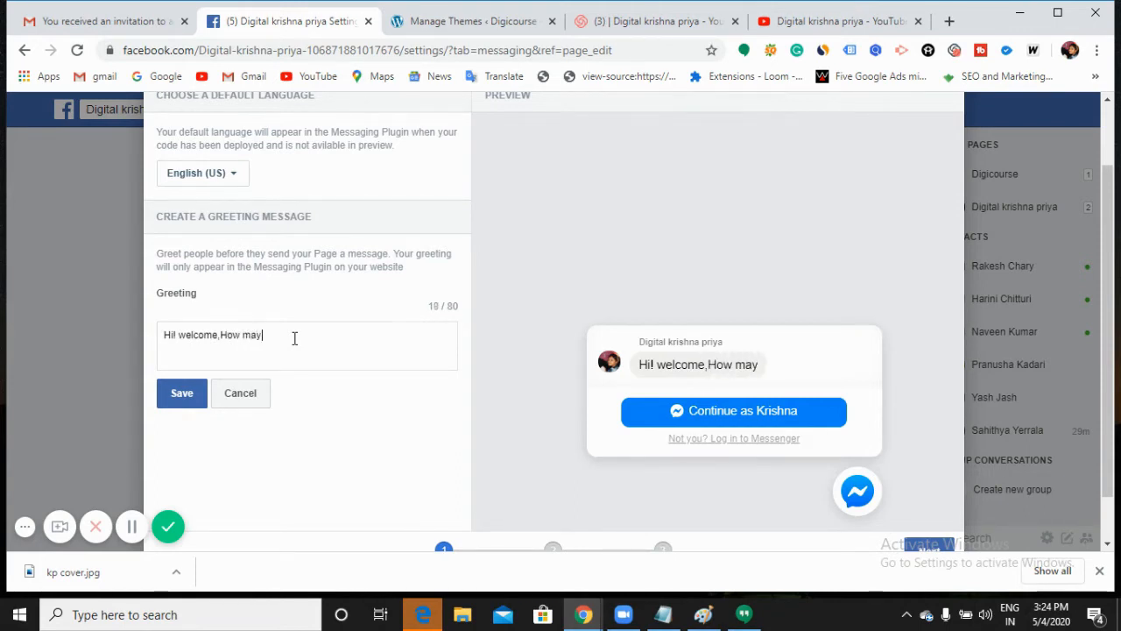
pyautogui.write(' i help you')
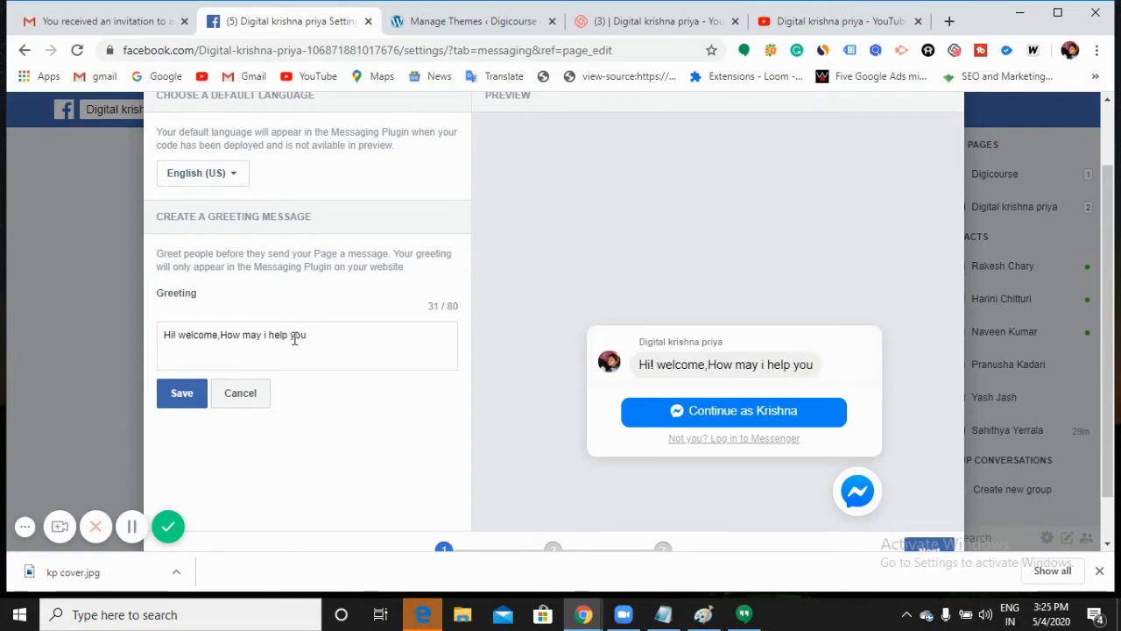
pyautogui.write(' ?')
pyautogui.click(174, 403)
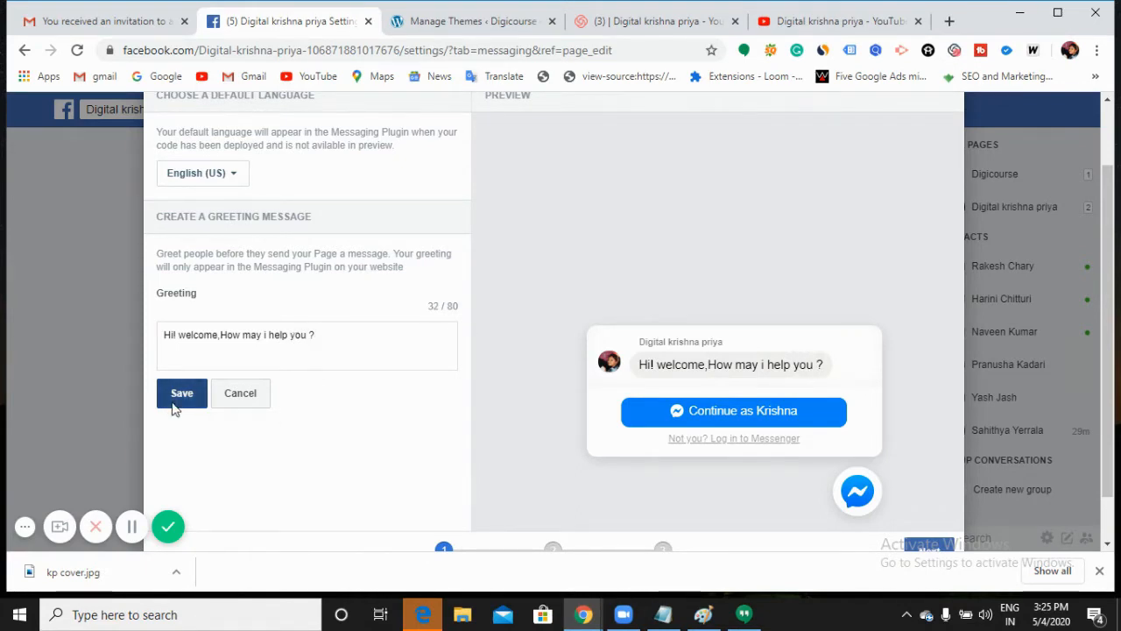
pyautogui.scroll(-1, 596, 399)
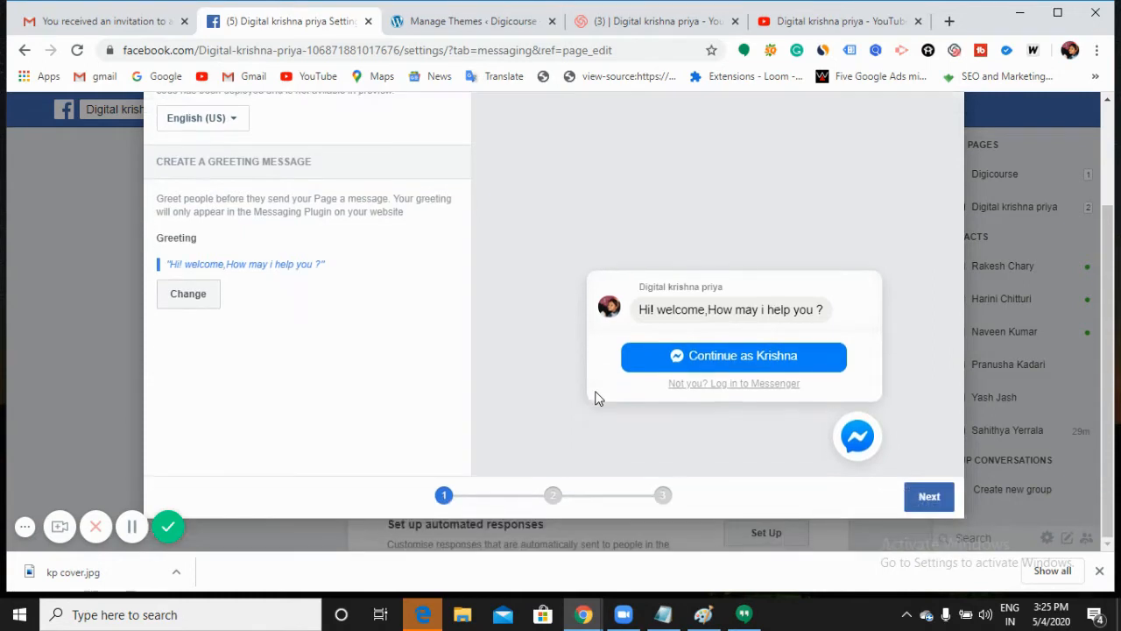
pyautogui.click(927, 497)
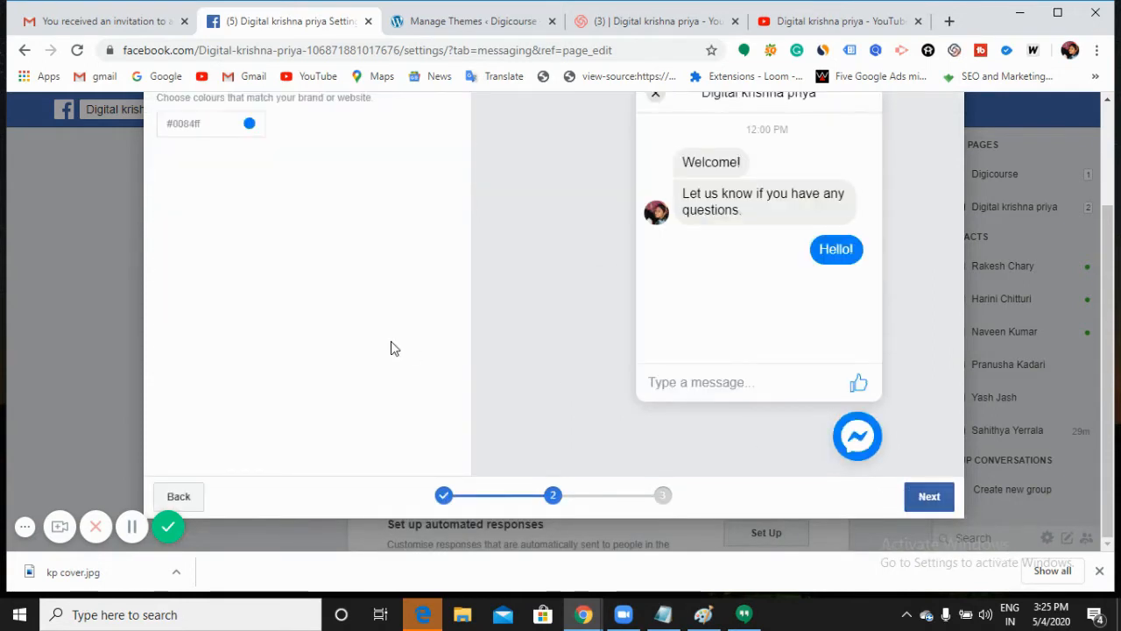
# Step: Try several preset custom colours for the chat plugin, including red #fa3c4c and green #67b868, then reselect blue #0084ff
pyautogui.scroll(2, 393, 348)
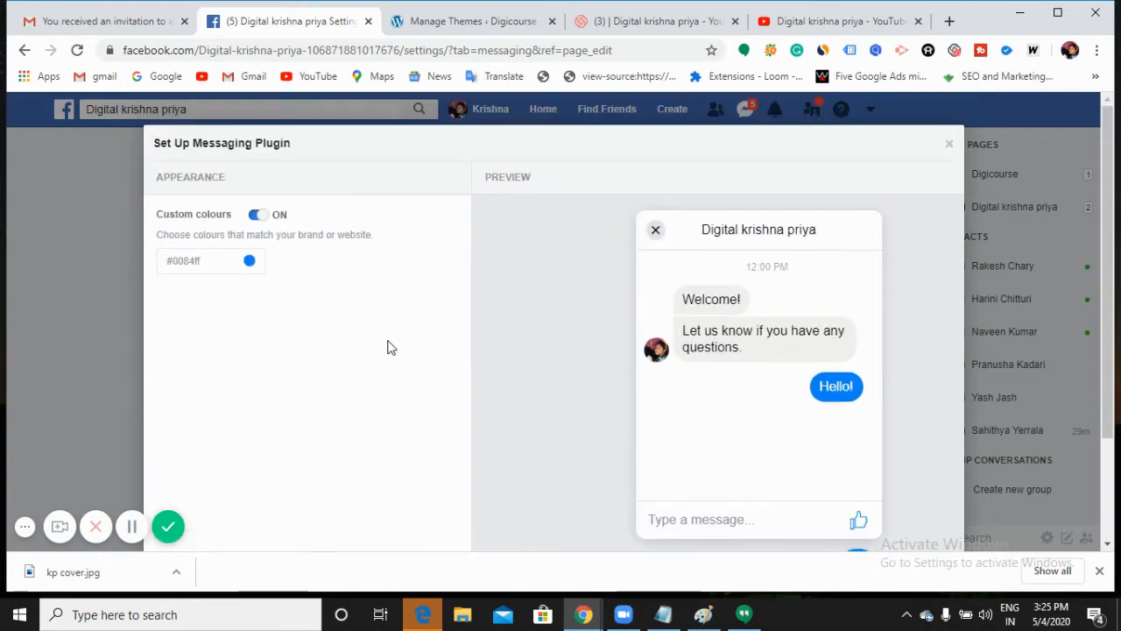
pyautogui.click(250, 263)
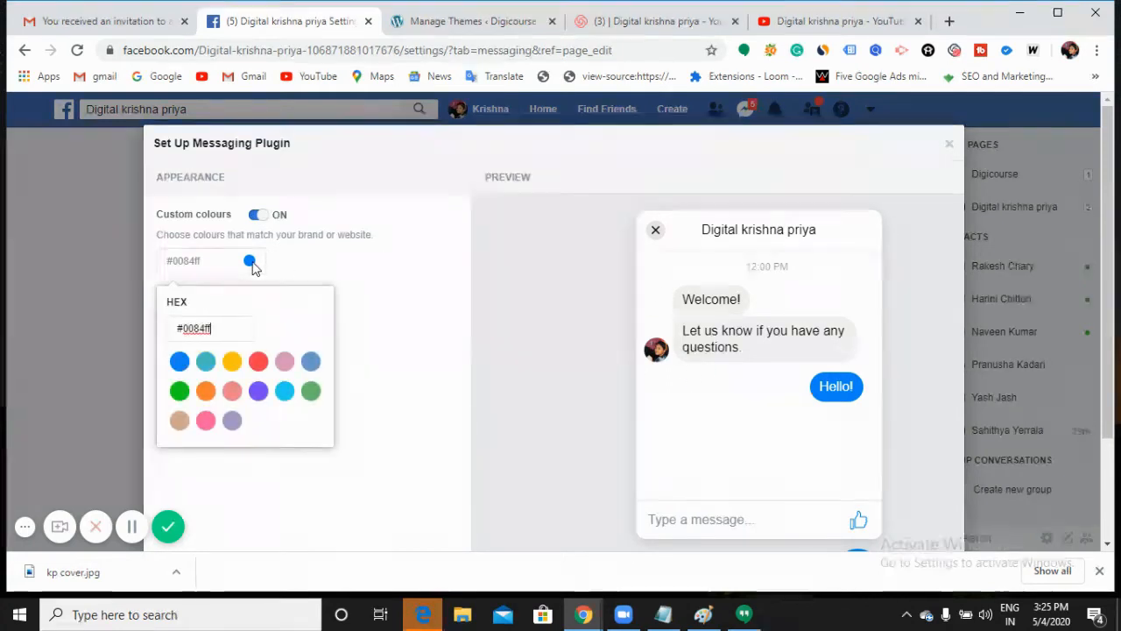
pyautogui.click(232, 362)
pyautogui.click(259, 362)
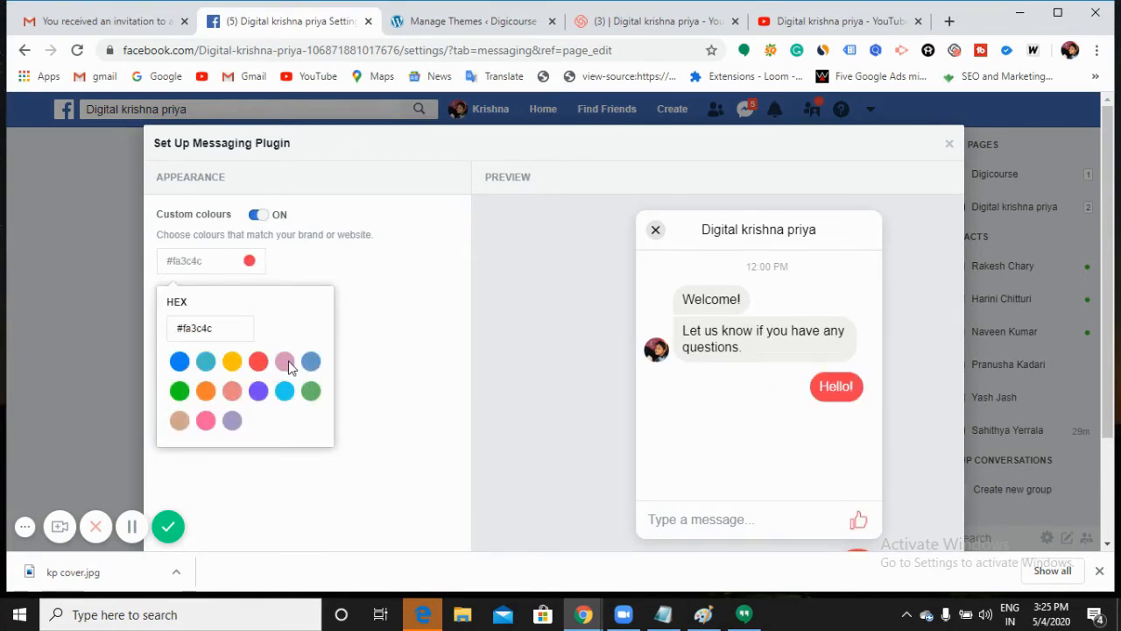
pyautogui.click(286, 362)
pyautogui.click(310, 362)
pyautogui.click(311, 392)
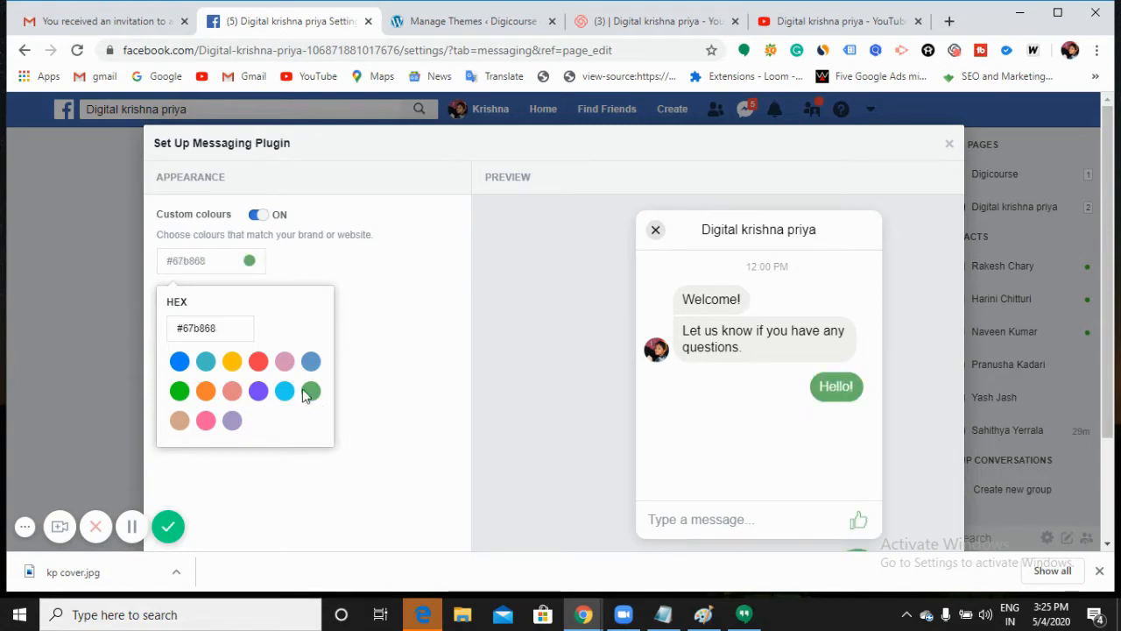
pyautogui.click(178, 362)
pyautogui.scroll(-1, 649, 469)
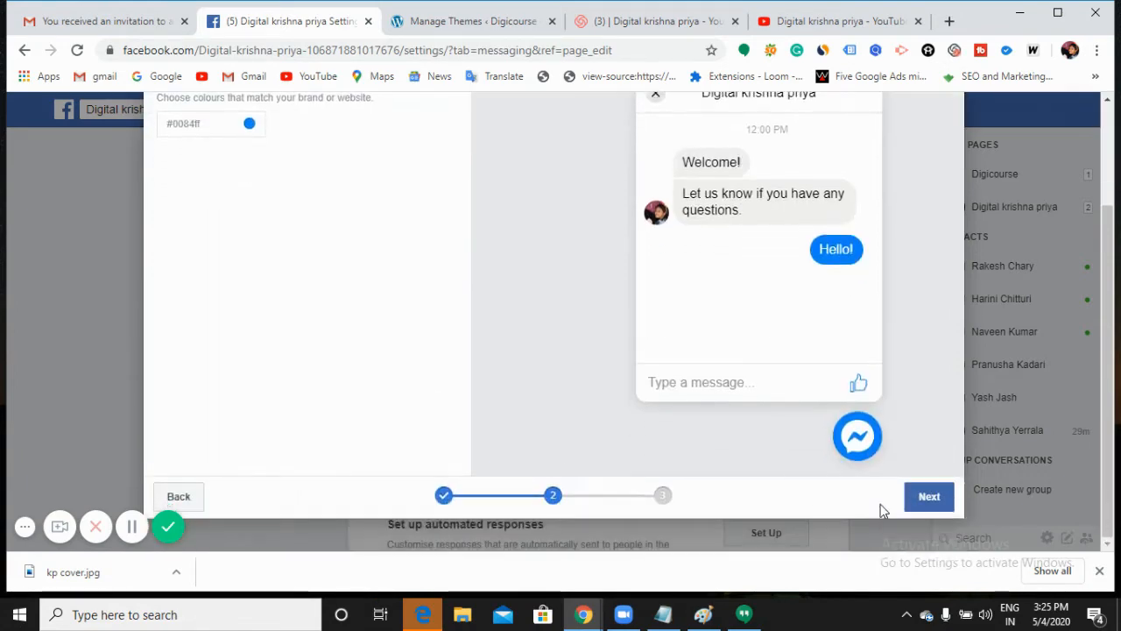
# Step: Continue to the plugin's code installation stage, then copy the domain digicourse.in from the open WordPress site's address
pyautogui.click(926, 497)
pyautogui.scroll(2, 453, 302)
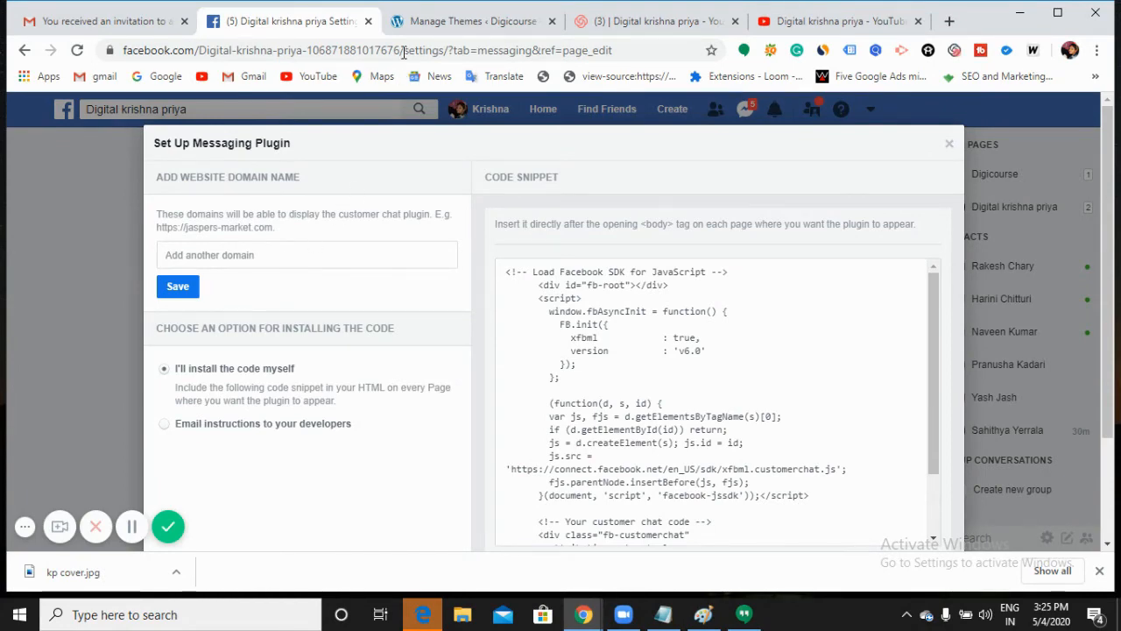
pyautogui.click(428, 22)
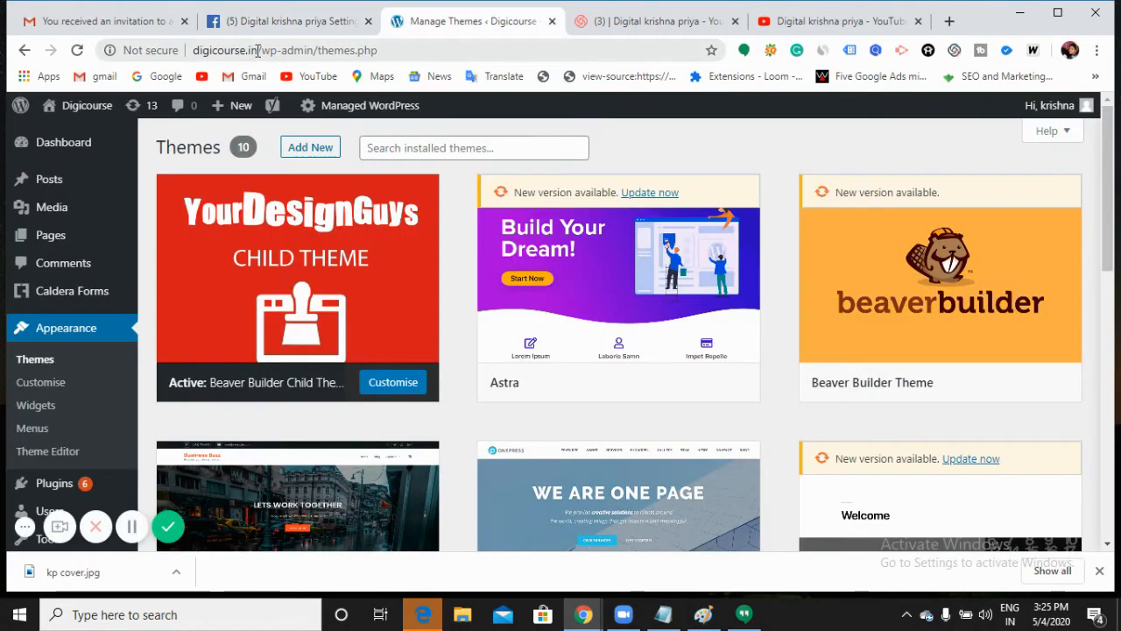
pyautogui.moveTo(259, 50); pyautogui.dragTo(192, 50)
pyautogui.hotkey('ctrl', 'c')
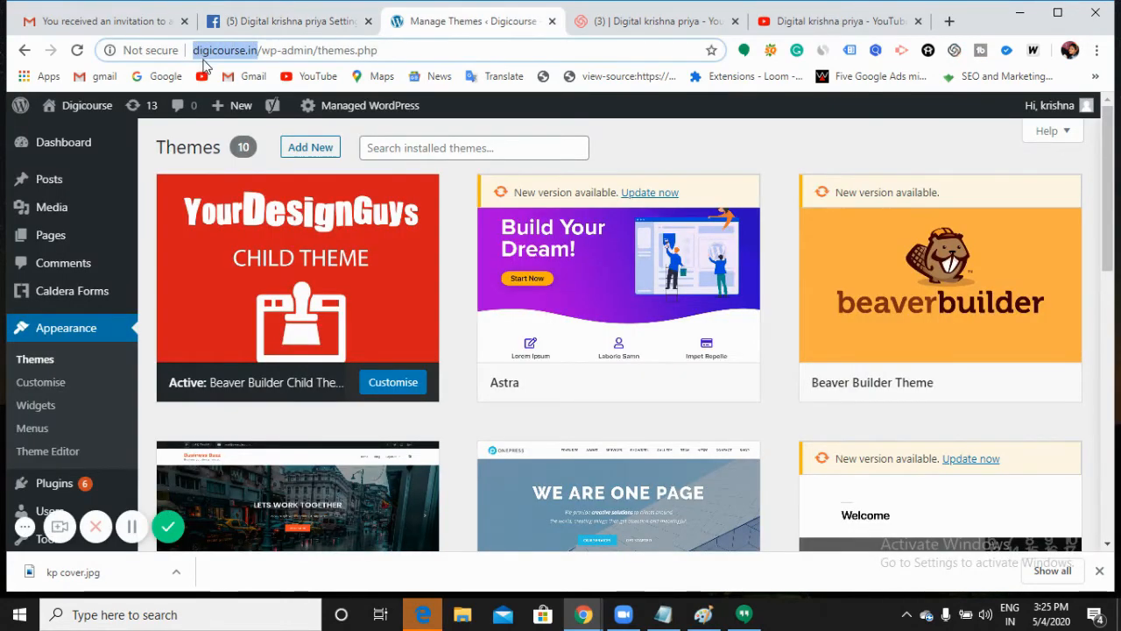
pyautogui.click(324, 23)
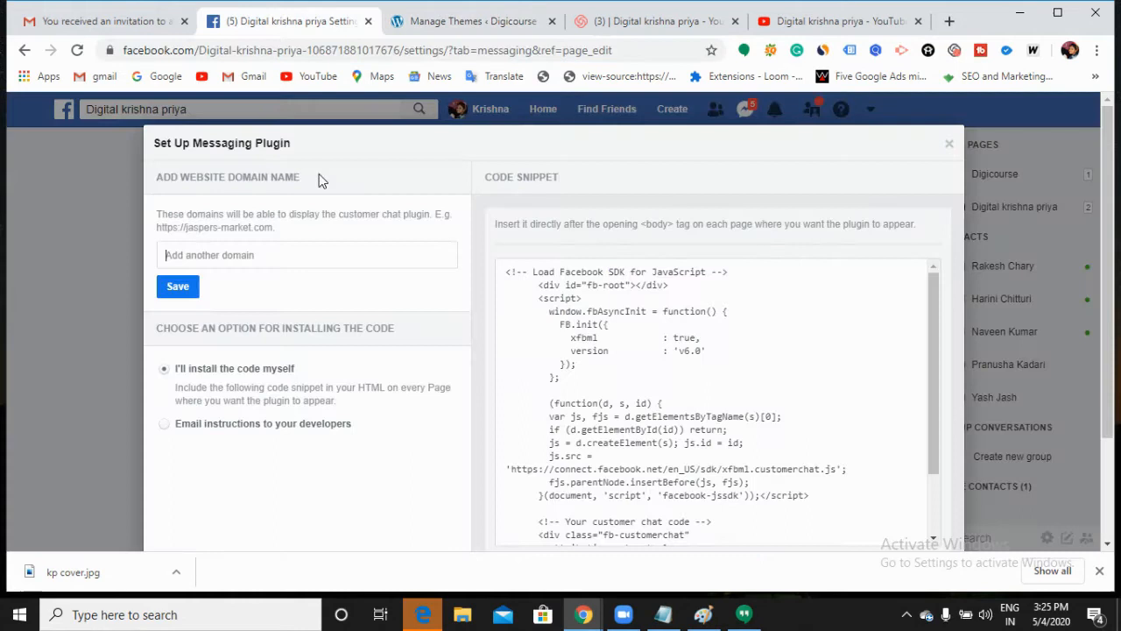
pyautogui.click(280, 254)
pyautogui.hotkey('ctrl', 'v')
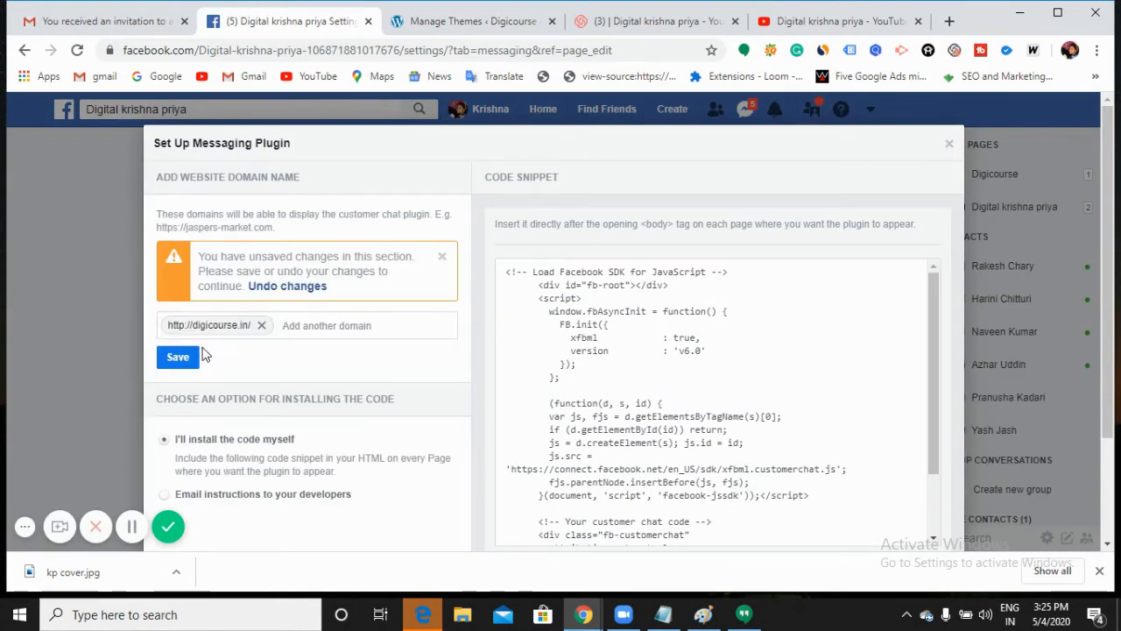
pyautogui.click(441, 255)
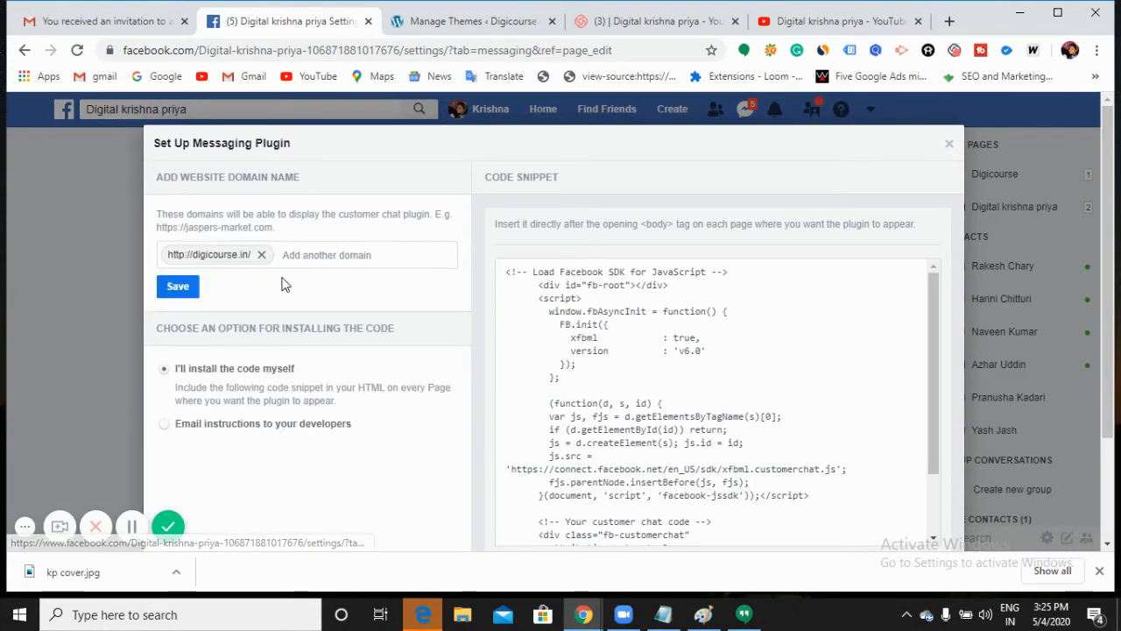
pyautogui.click(179, 287)
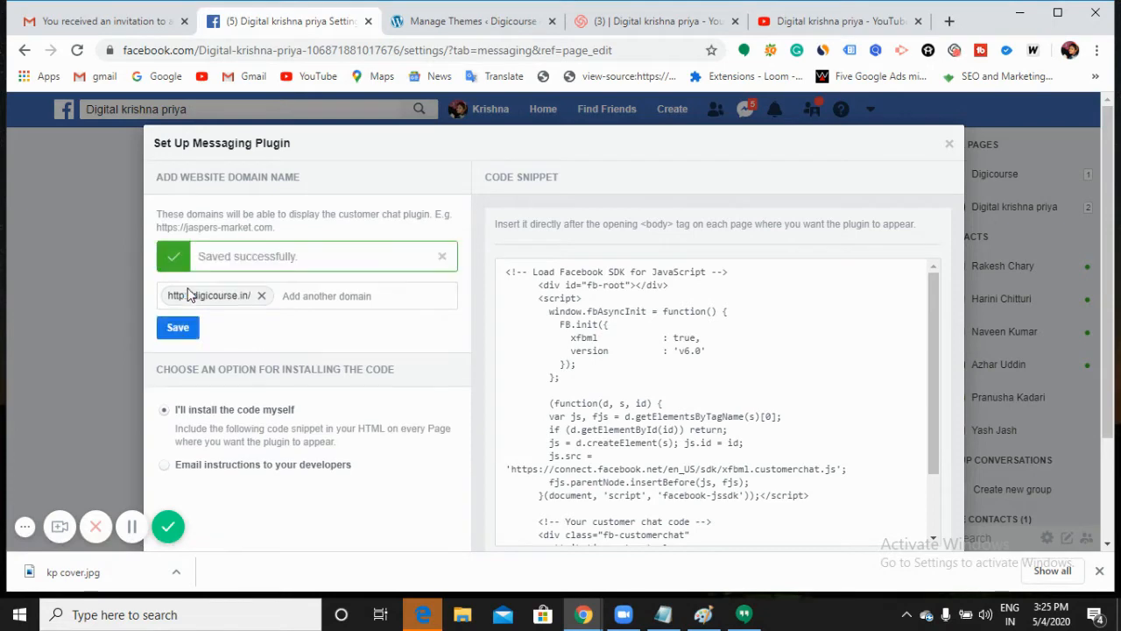
# Step: View the option to email instructions to developers, return to installing the code yourself and copy the code snippet
pyautogui.scroll(-1, 246, 340)
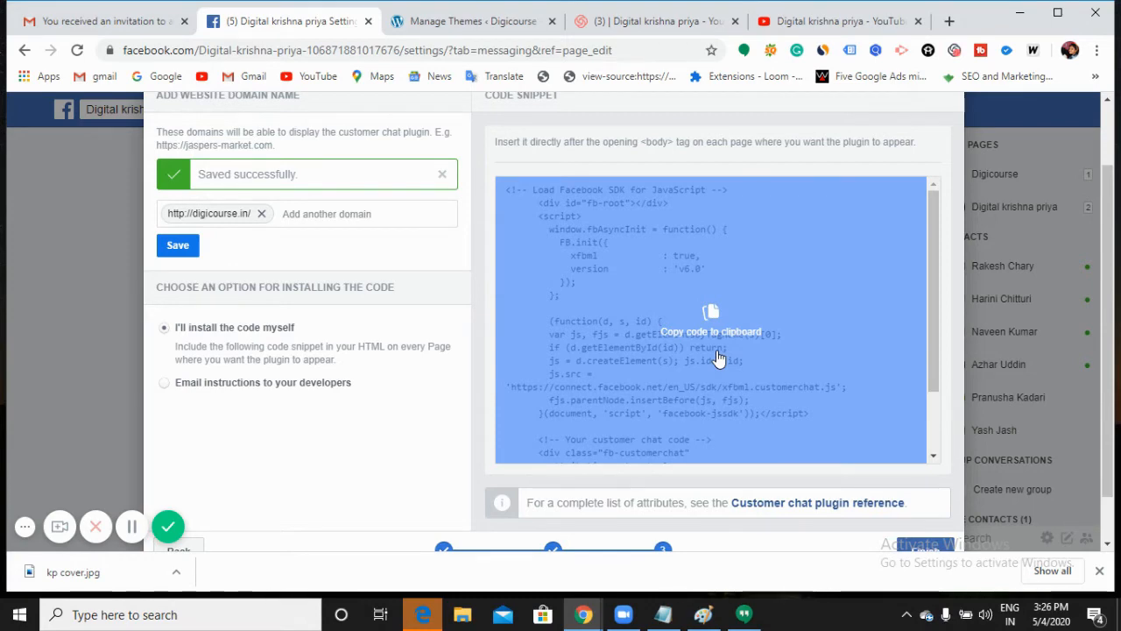
pyautogui.click(166, 386)
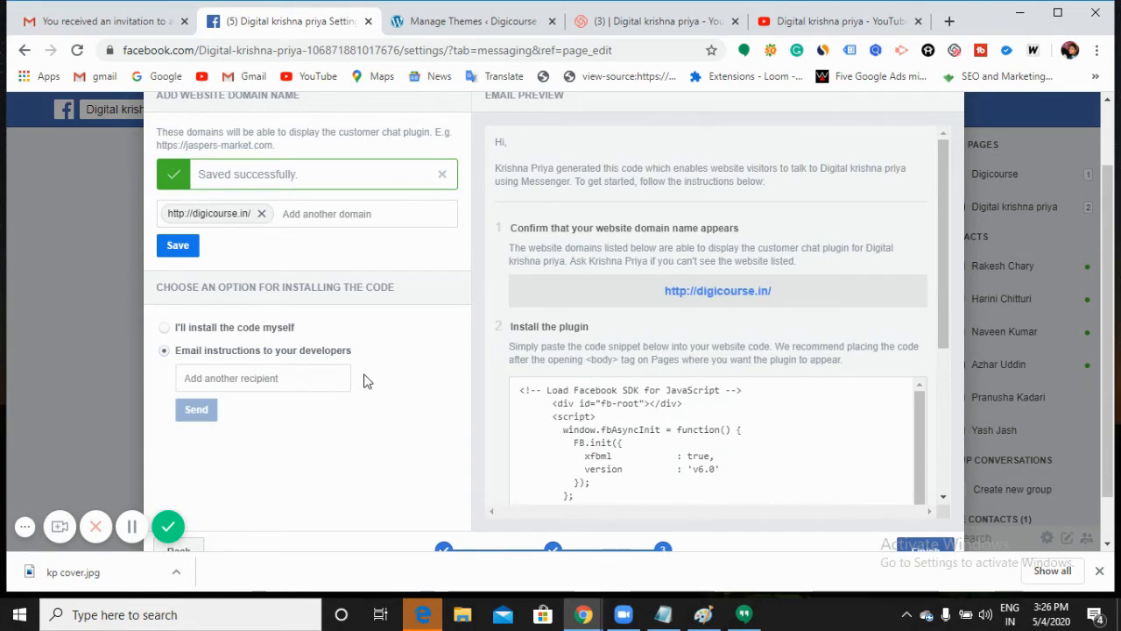
pyautogui.moveTo(591, 438)
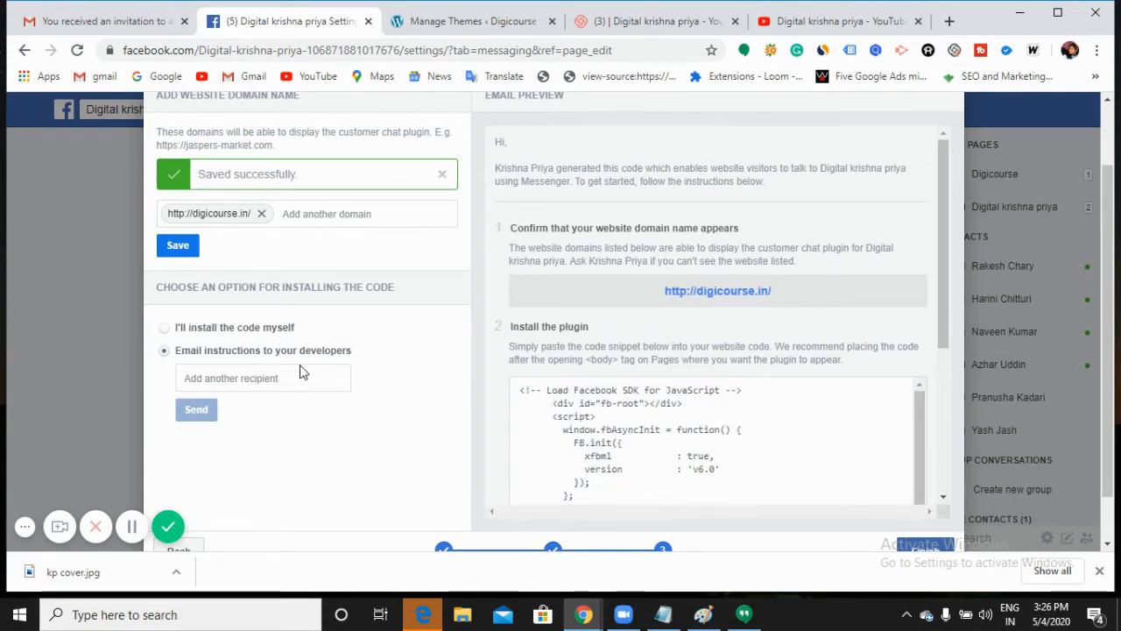
pyautogui.click(166, 328)
pyautogui.moveTo(517, 346)
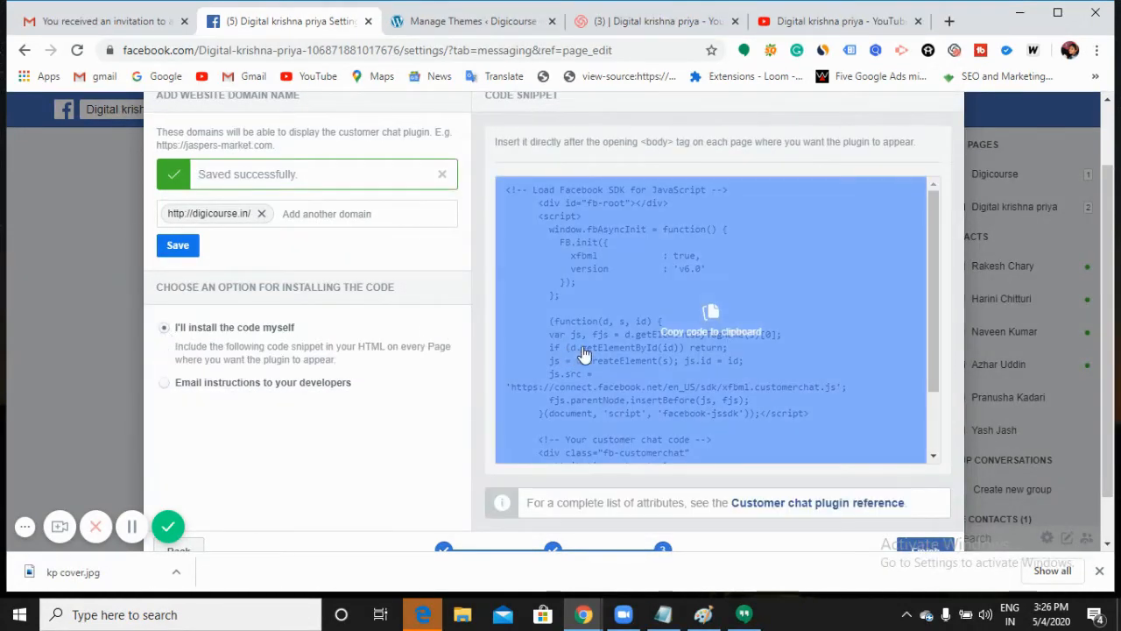
pyautogui.click(722, 329)
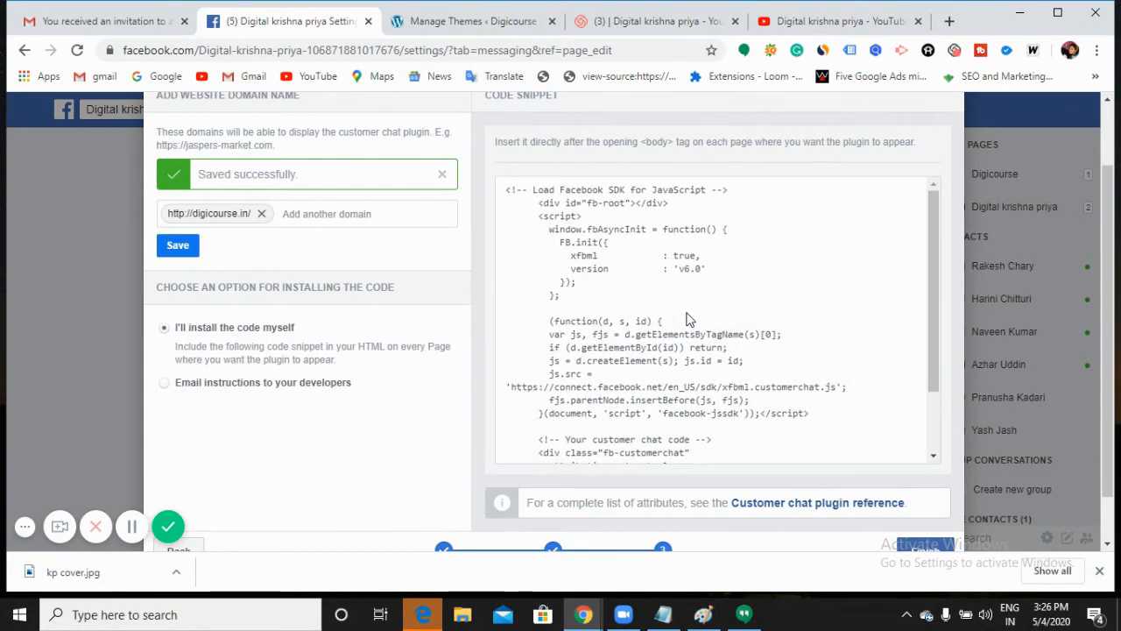
# Step: Look over the WordPress admin's theme area and read the placement instruction above the chat plugin's code snippet
pyautogui.click(506, 24)
pyautogui.hotkey('alt', 'Tab')
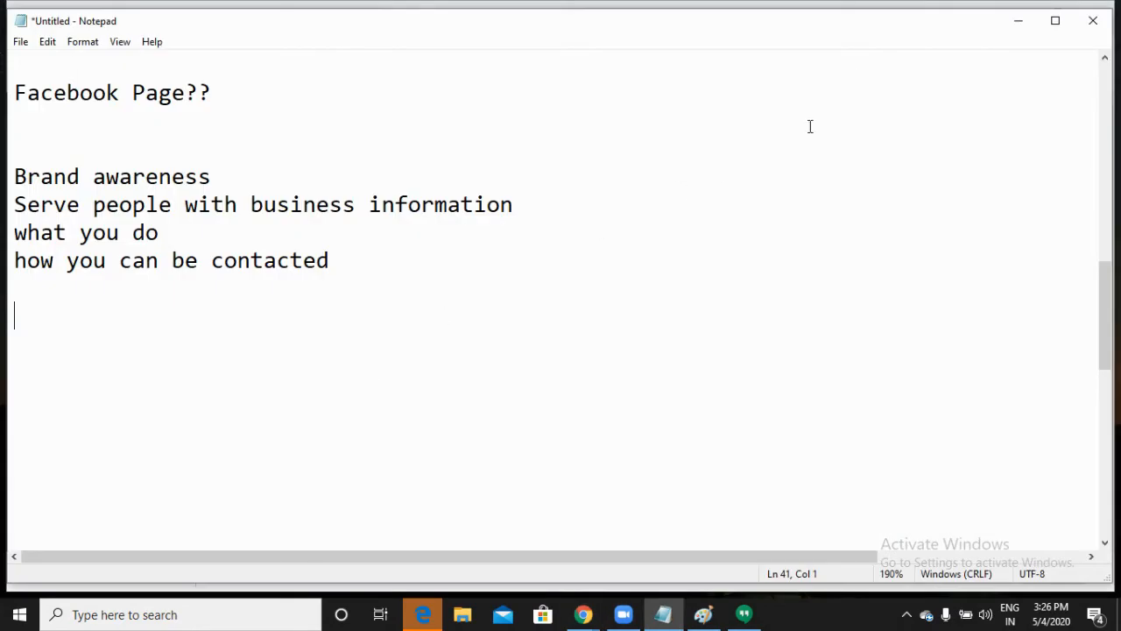
pyautogui.click(1019, 25)
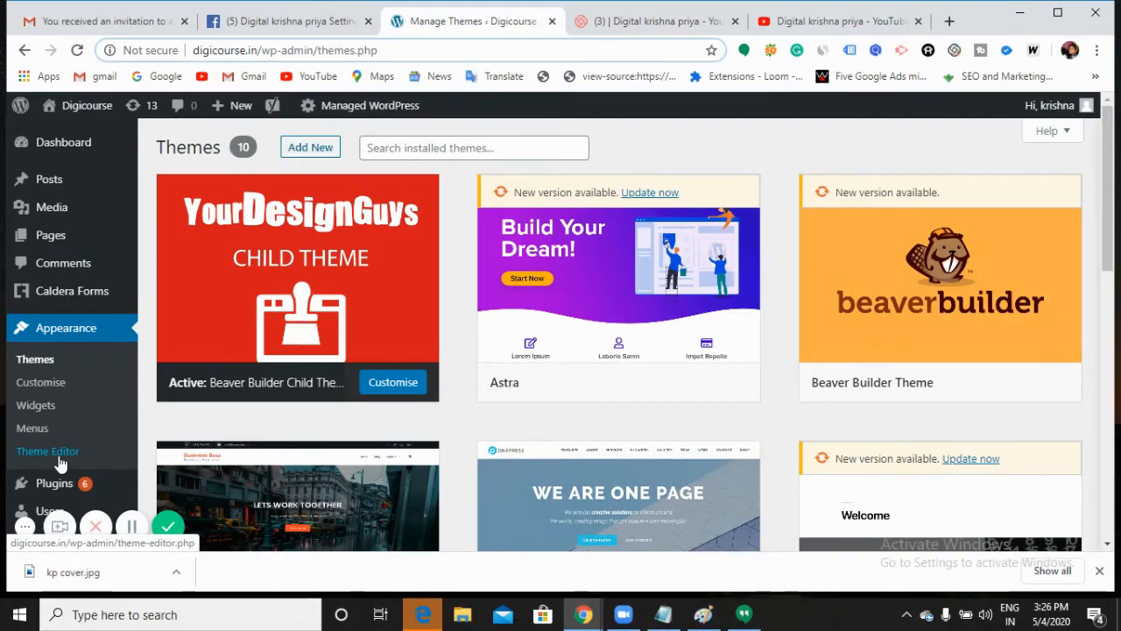
pyautogui.click(340, 24)
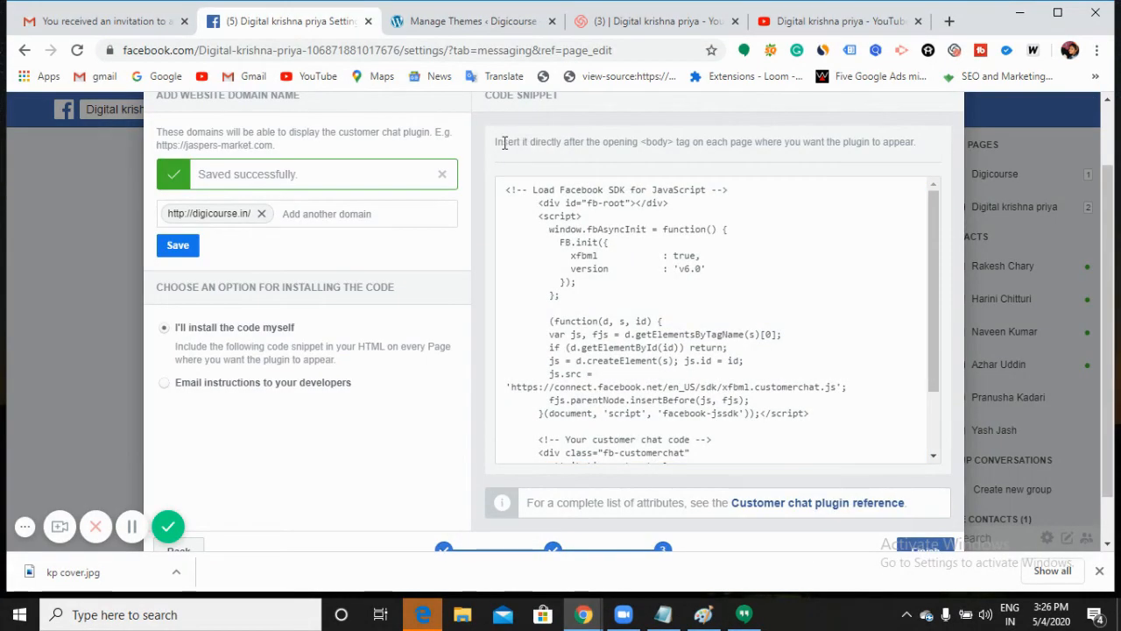
pyautogui.moveTo(504, 142); pyautogui.dragTo(918, 156)
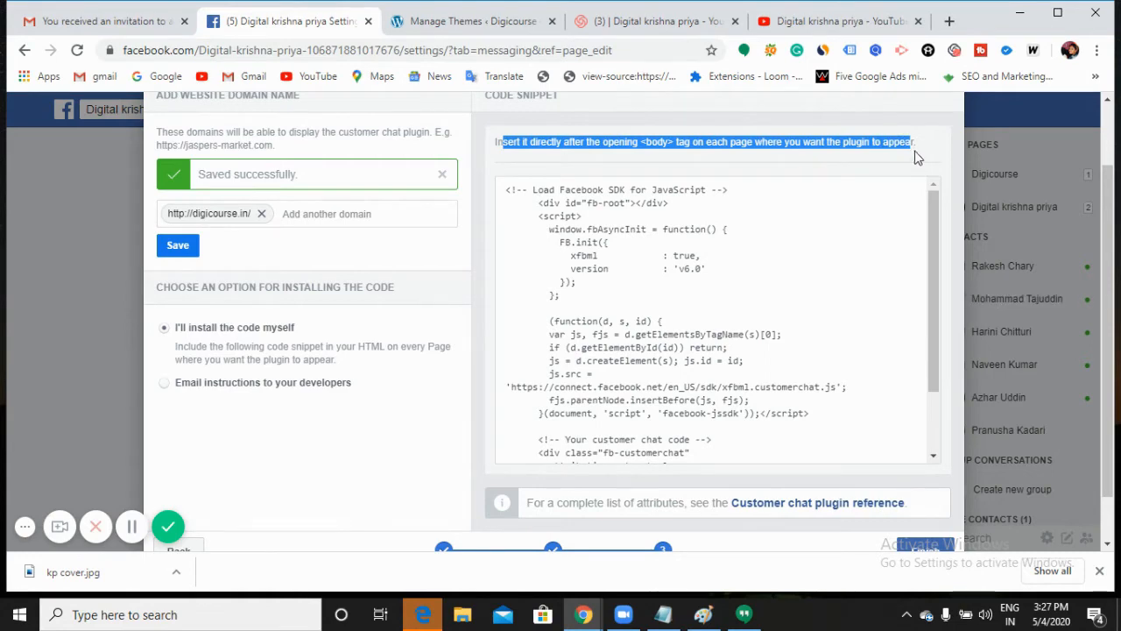
pyautogui.click(907, 140)
pyautogui.moveTo(741, 218)
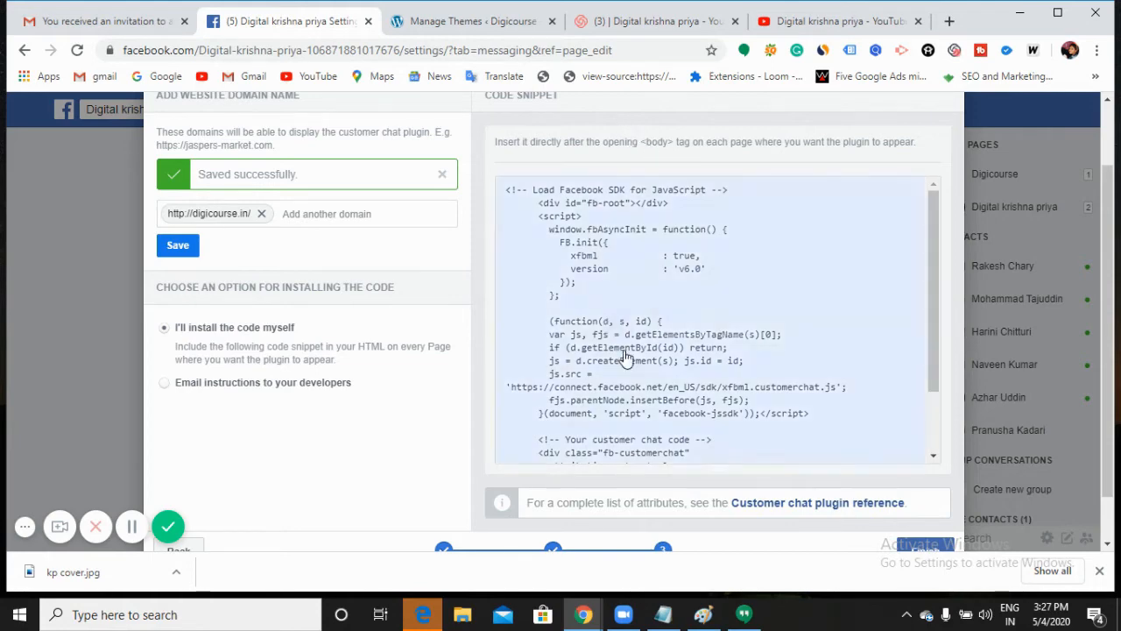
# Step: Switch to Notepad and write HPCM below the Facebook Page notes, then return to the browser
pyautogui.click(664, 614)
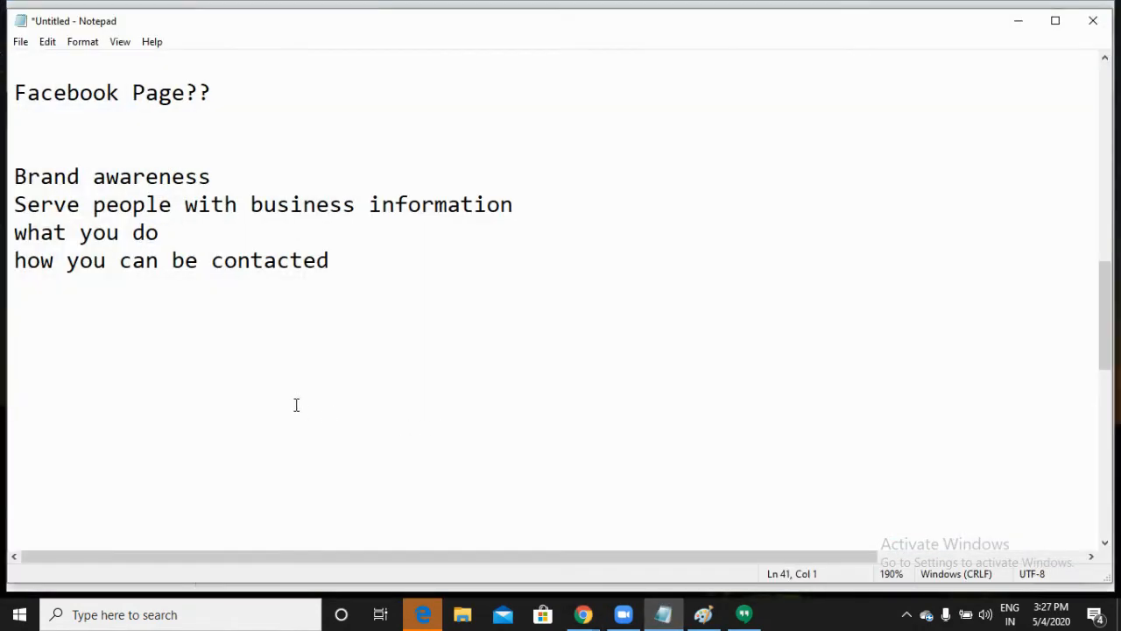
pyautogui.write('HPCM')
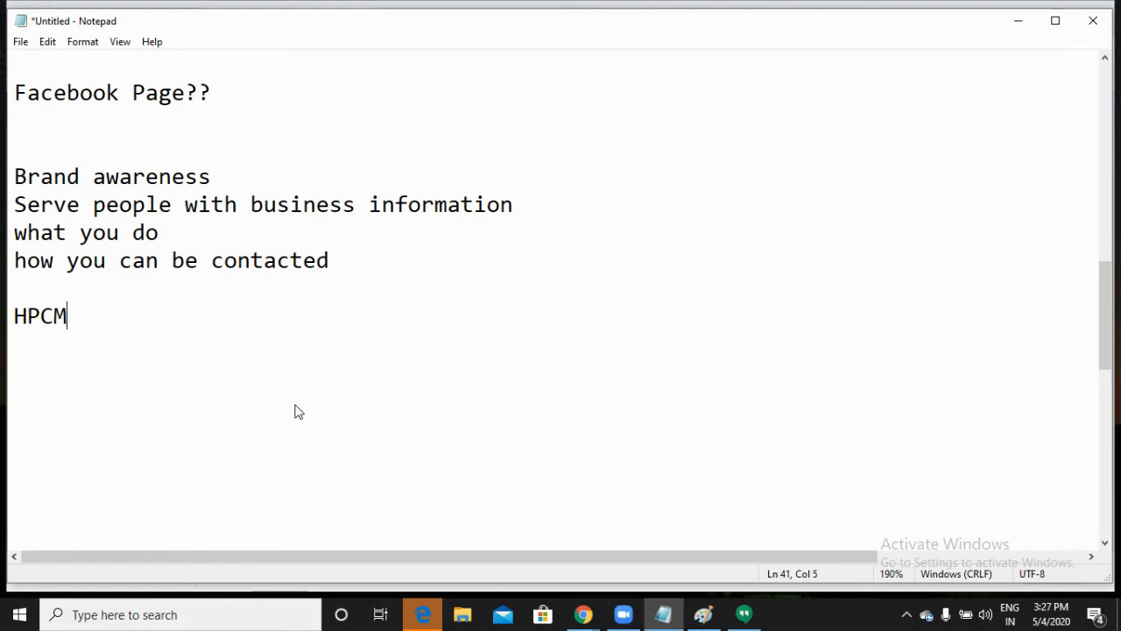
pyautogui.click(1018, 20)
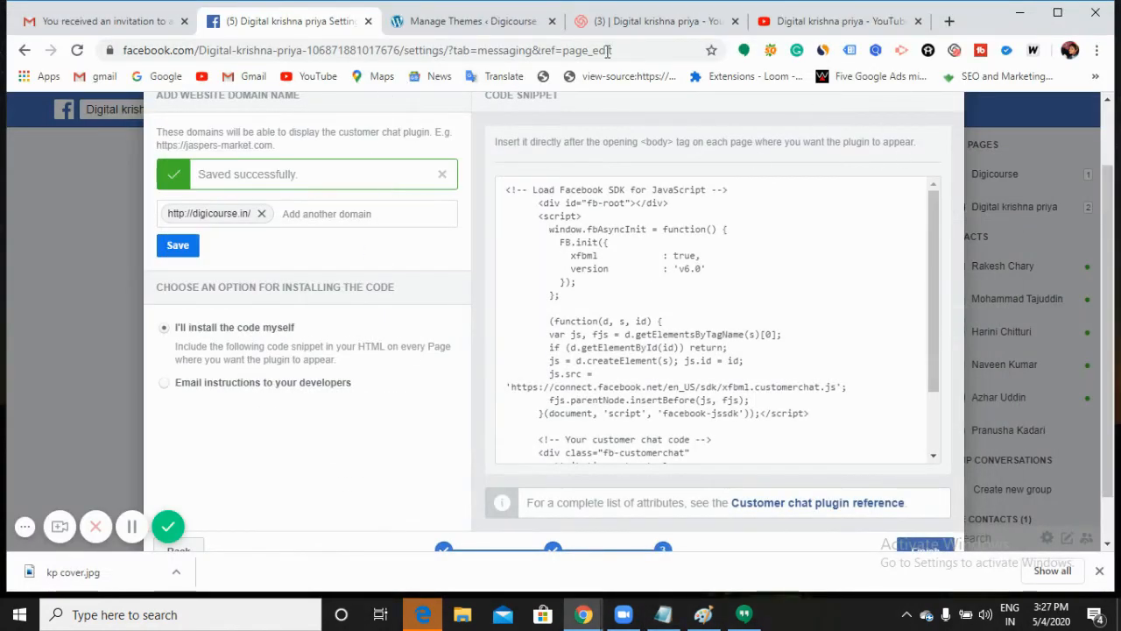
# Step: Open the HFCM snippets list in the Digicourse WordPress admin and start a new snippet
pyautogui.click(455, 23)
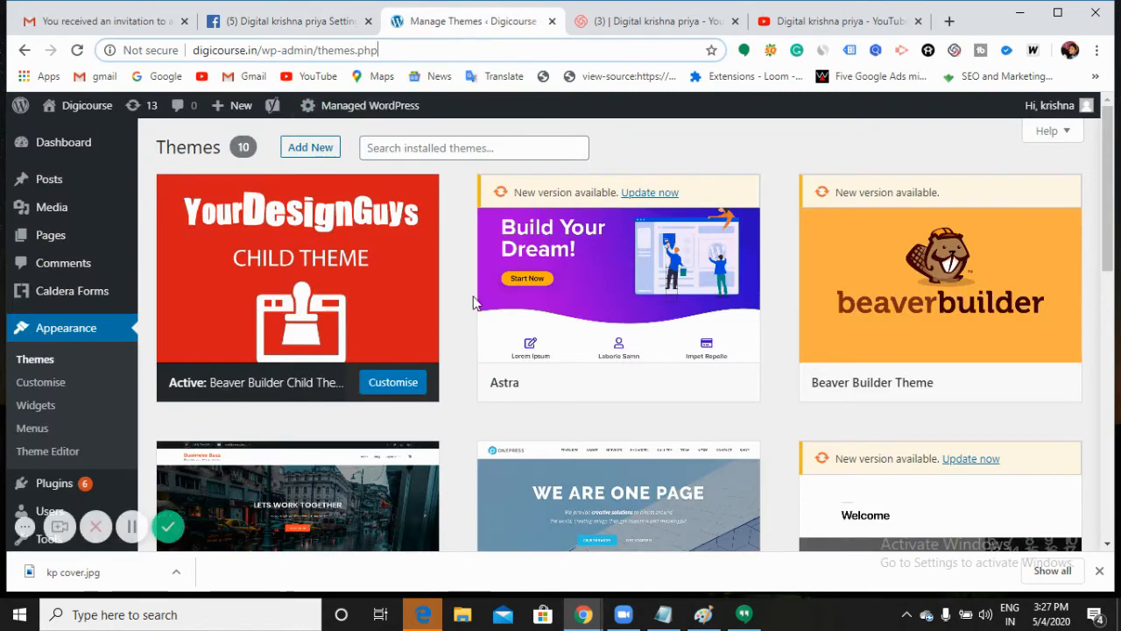
pyautogui.scroll(-1, 39, 459)
pyautogui.scroll(-3, 39, 458)
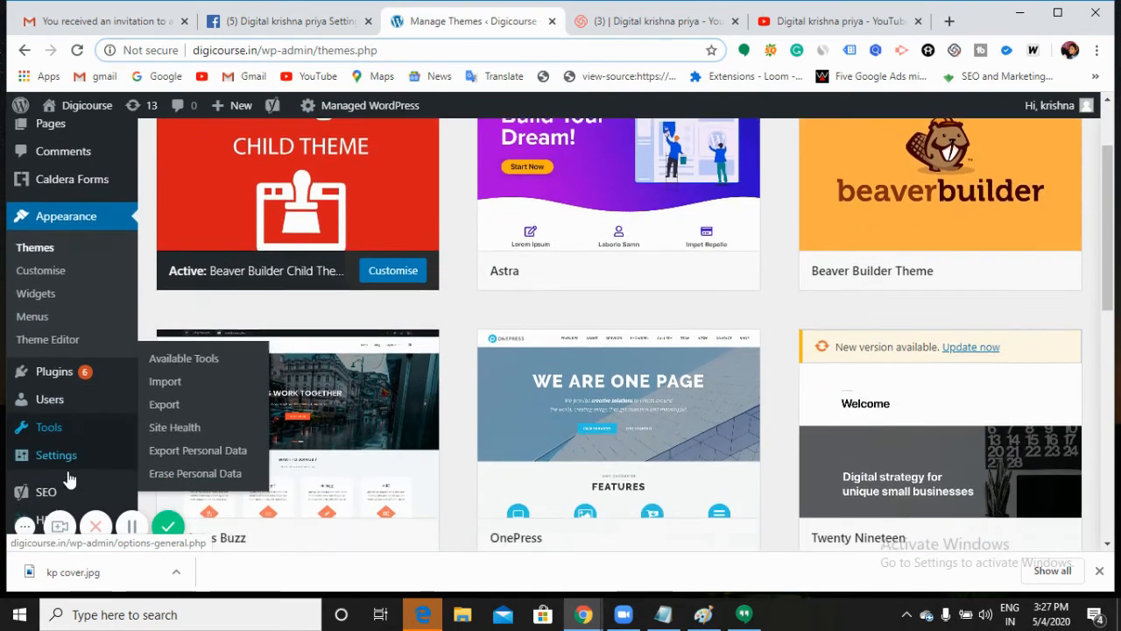
pyautogui.moveTo(69, 484)
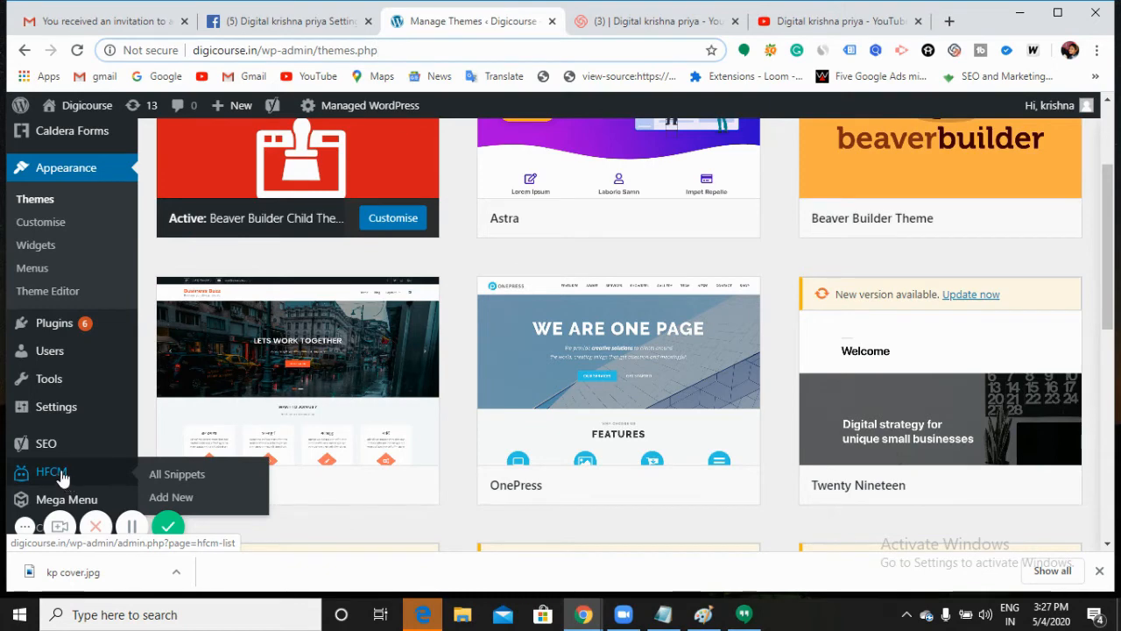
pyautogui.click(63, 476)
pyautogui.click(63, 475)
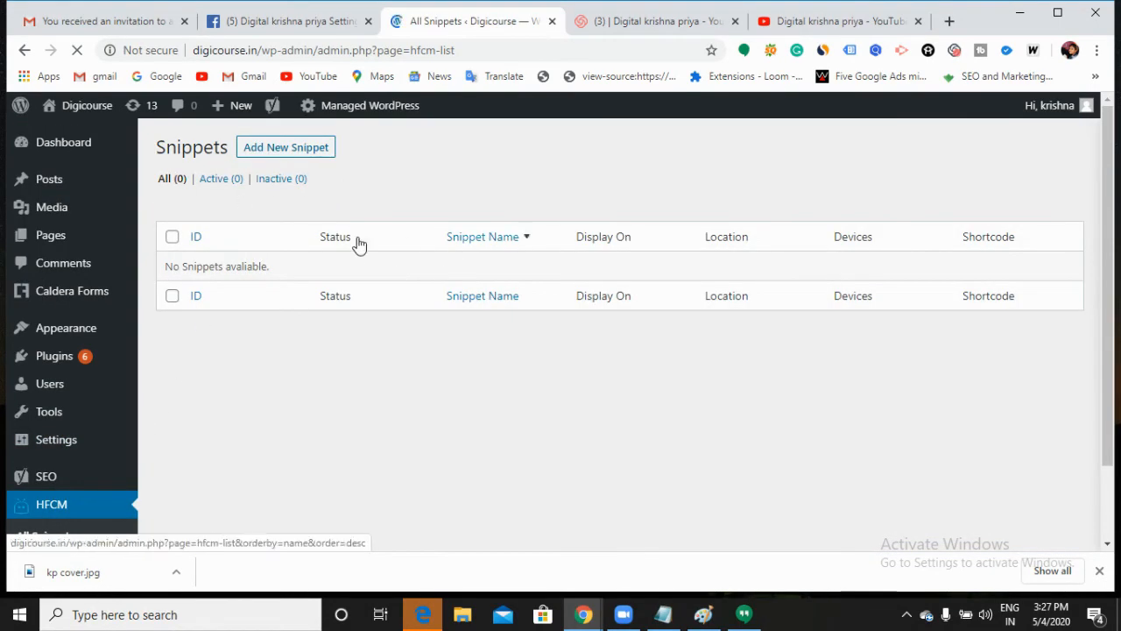
pyautogui.click(296, 154)
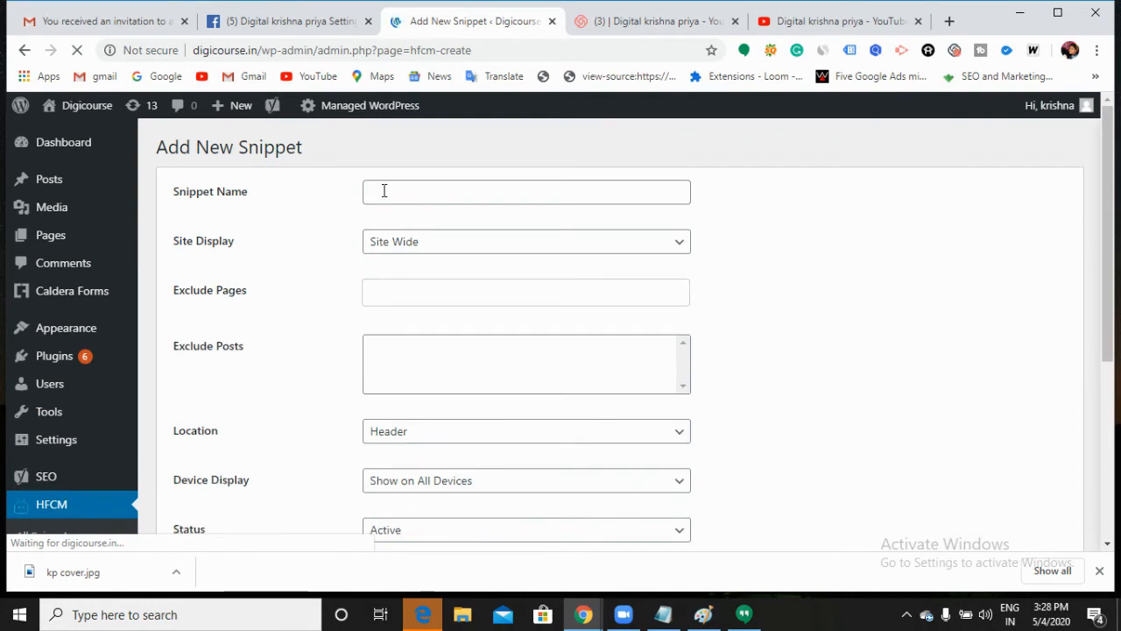
# Step: Name the new snippet "Facebook chat"
pyautogui.click(425, 193)
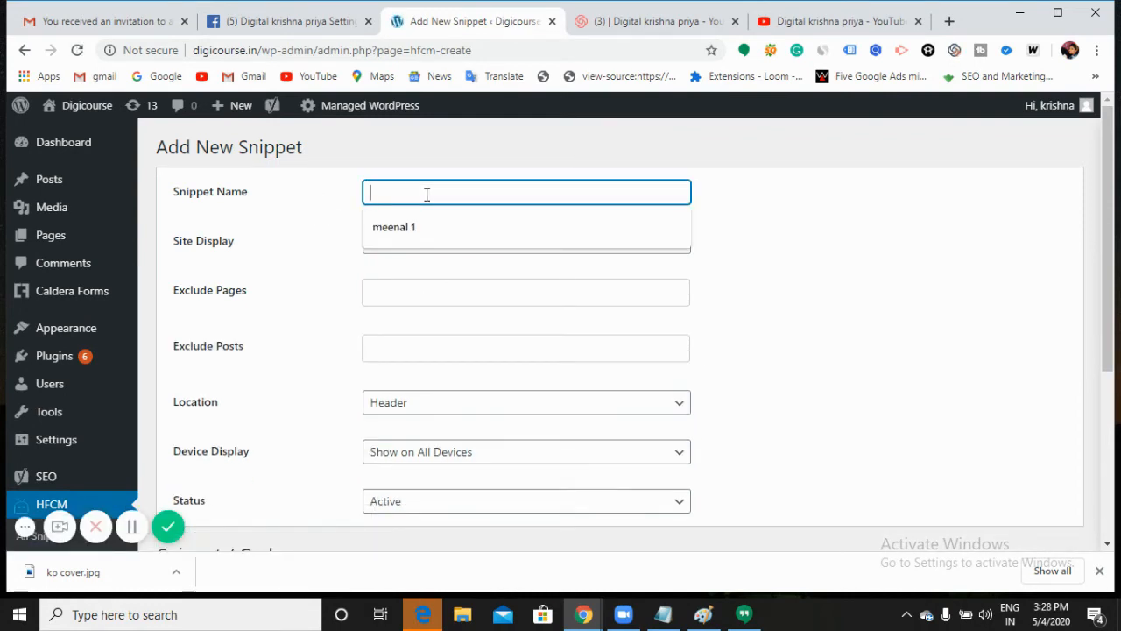
pyautogui.write('M')
pyautogui.press('BackSpace')
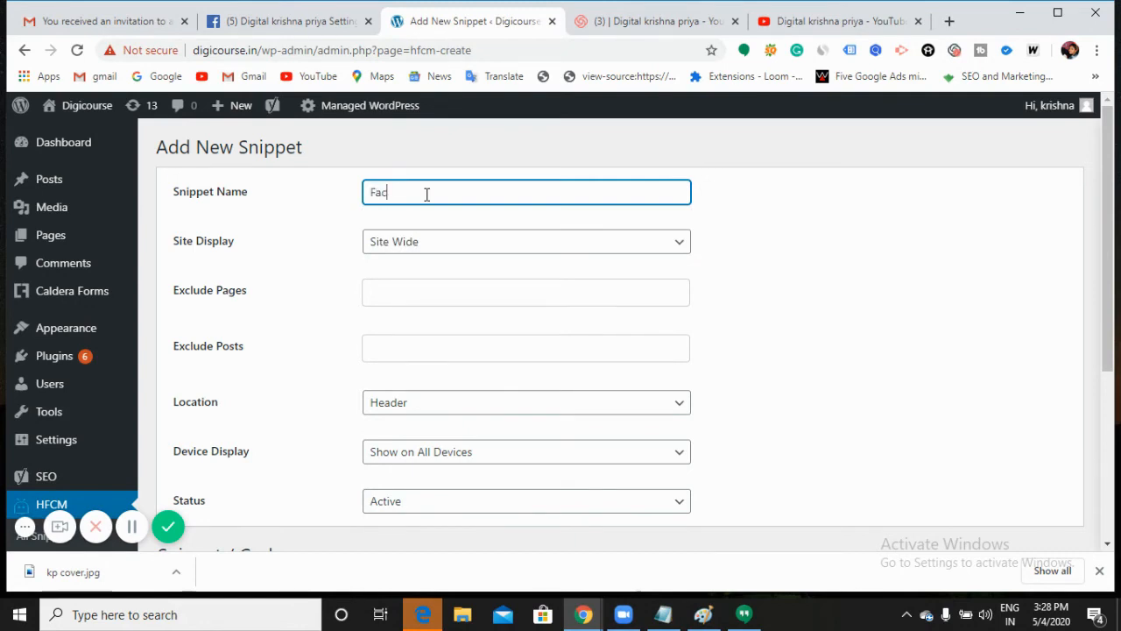
pyautogui.write('Facebook chat')
# Step: Examine the snippet's site display options and the pages and posts available for exclusion without choosing any
pyautogui.click(637, 244)
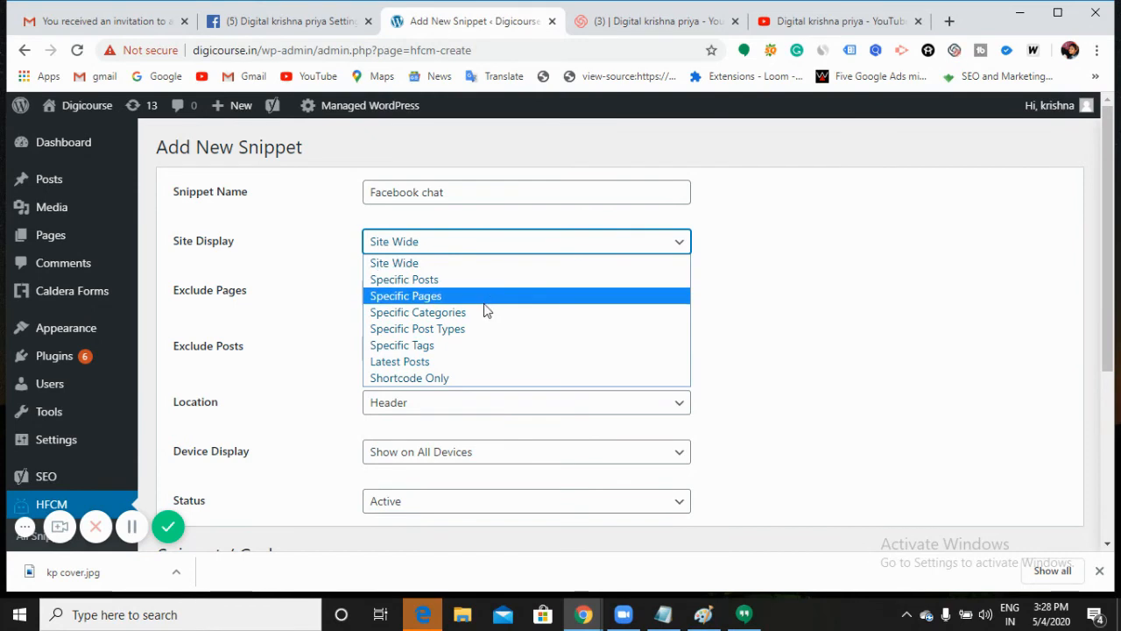
pyautogui.click(726, 256)
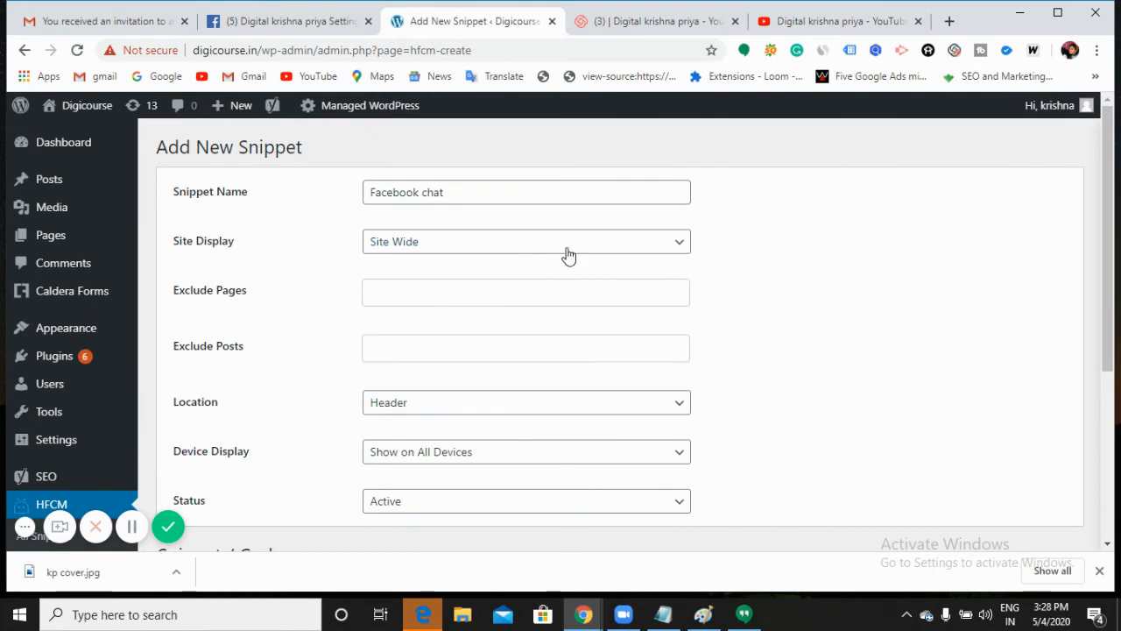
pyautogui.click(445, 294)
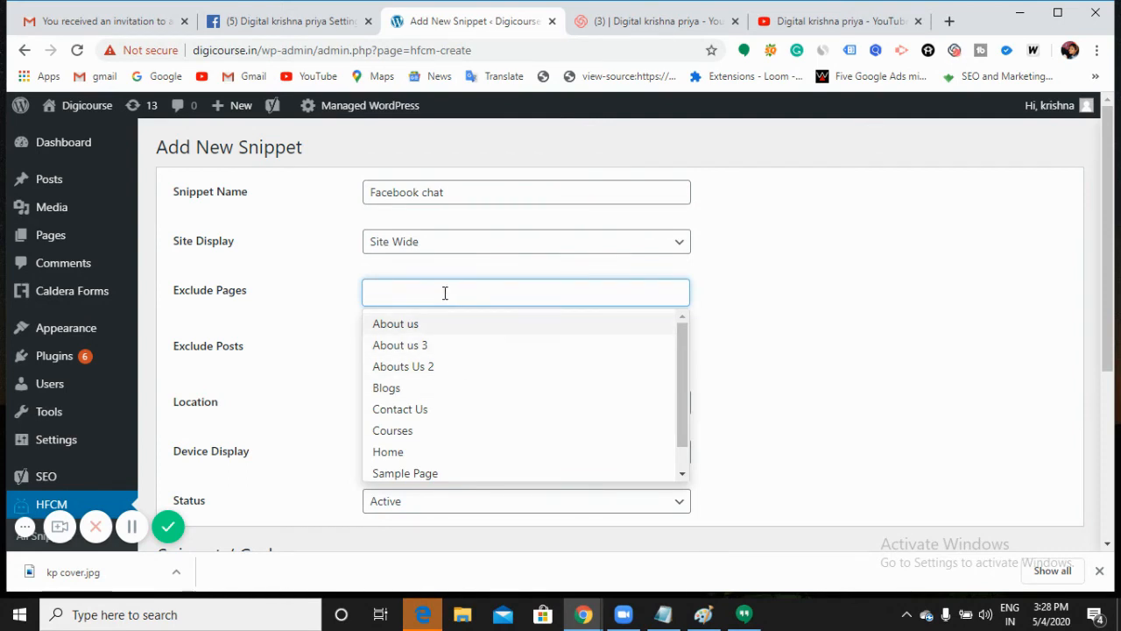
pyautogui.scroll(-1, 488, 383)
pyautogui.scroll(1, 487, 403)
pyautogui.click(738, 294)
pyautogui.click(505, 353)
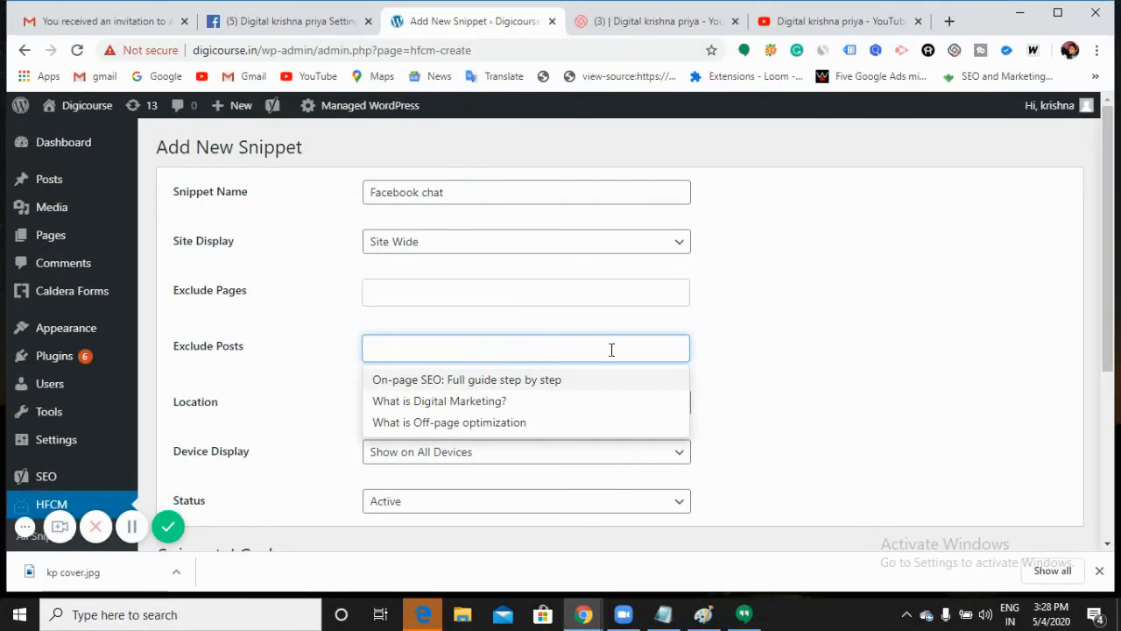
pyautogui.click(776, 370)
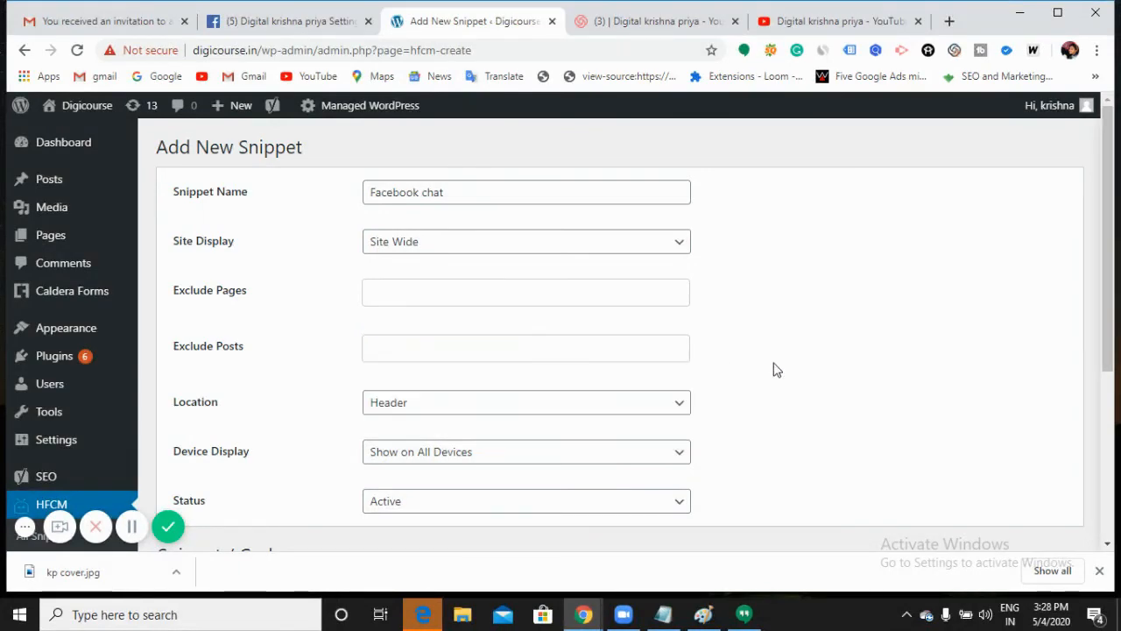
# Step: Set the Facebook chat snippet's location to Footer and keep its device display on Show on All Devices
pyautogui.click(415, 408)
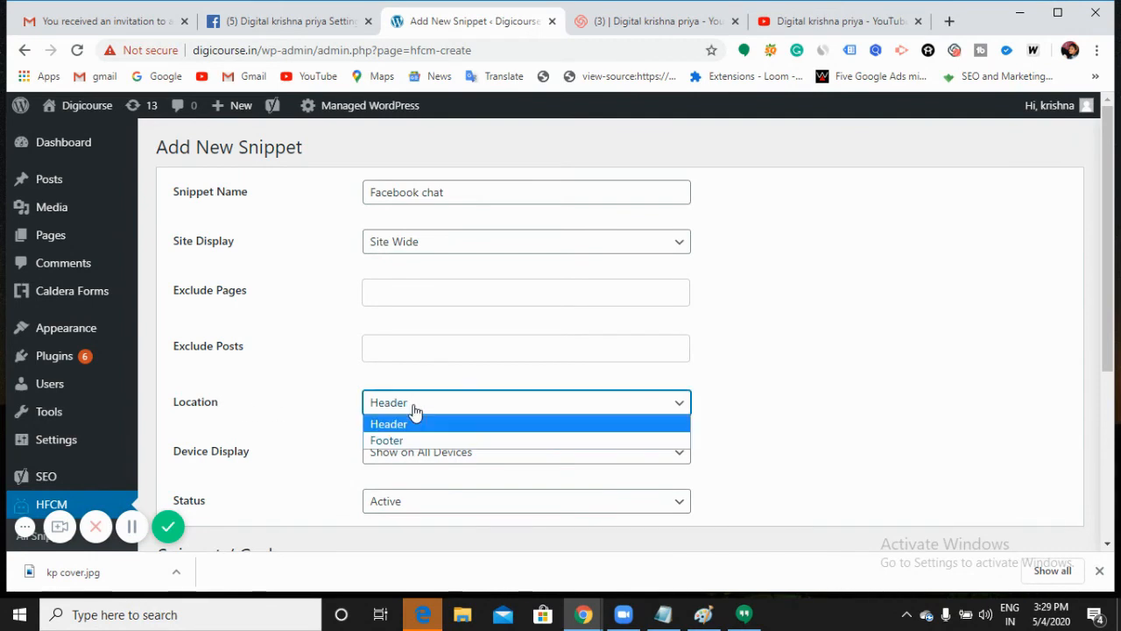
pyautogui.click(413, 441)
pyautogui.scroll(-2, 415, 446)
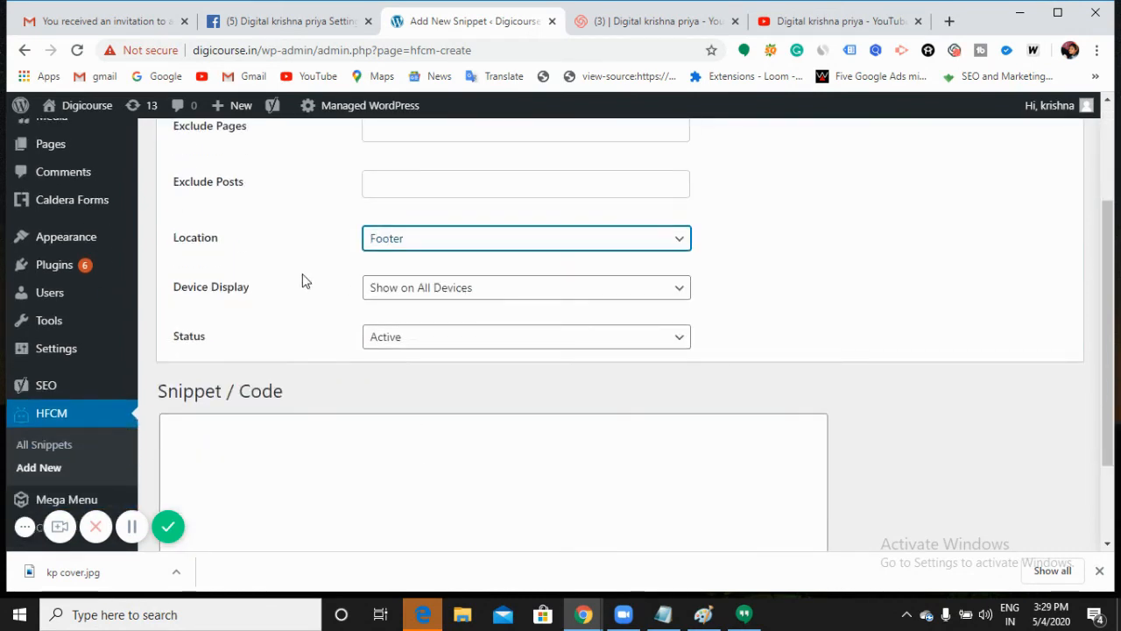
pyautogui.click(503, 291)
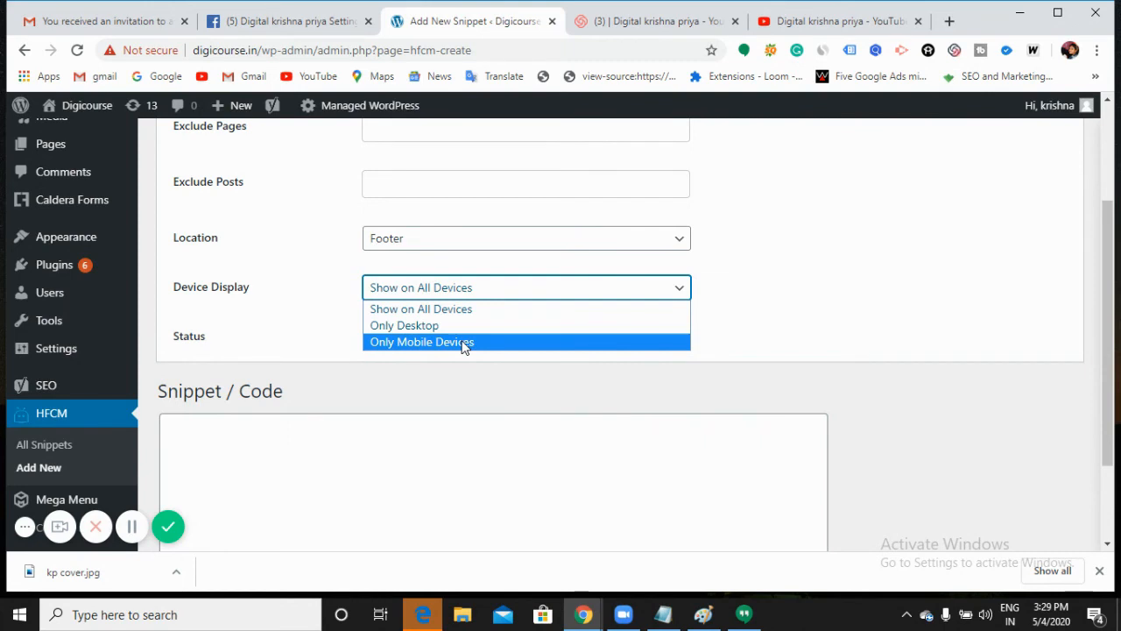
pyautogui.click(457, 313)
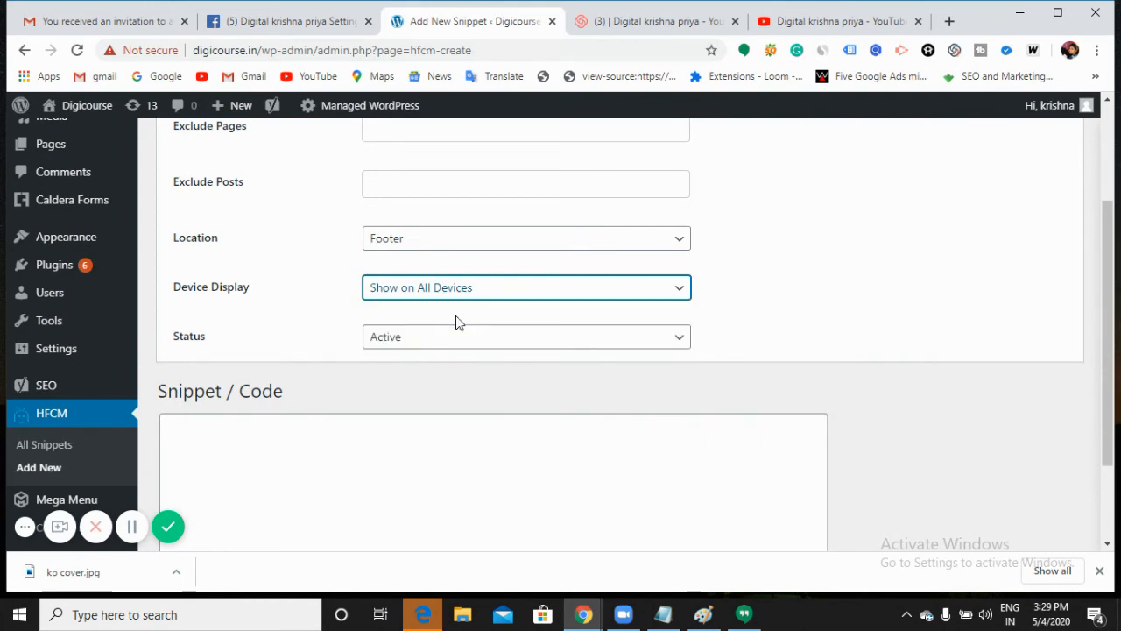
# Step: Paste the copied Facebook customer chat code into the snippet's code area and save the snippet
pyautogui.scroll(-2, 376, 444)
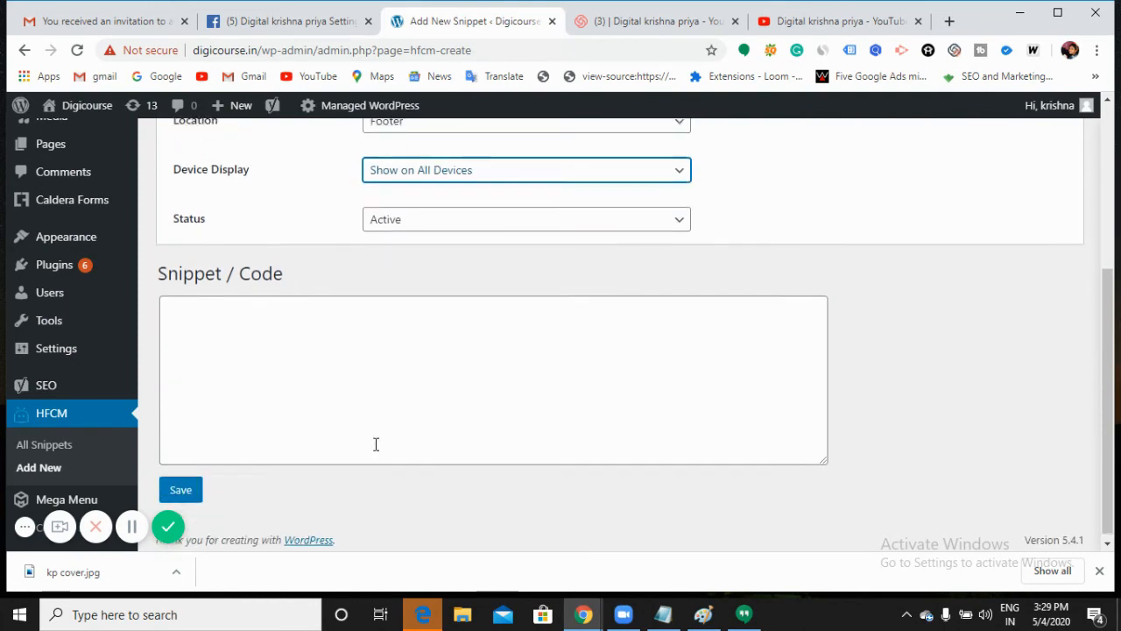
pyautogui.click(347, 321)
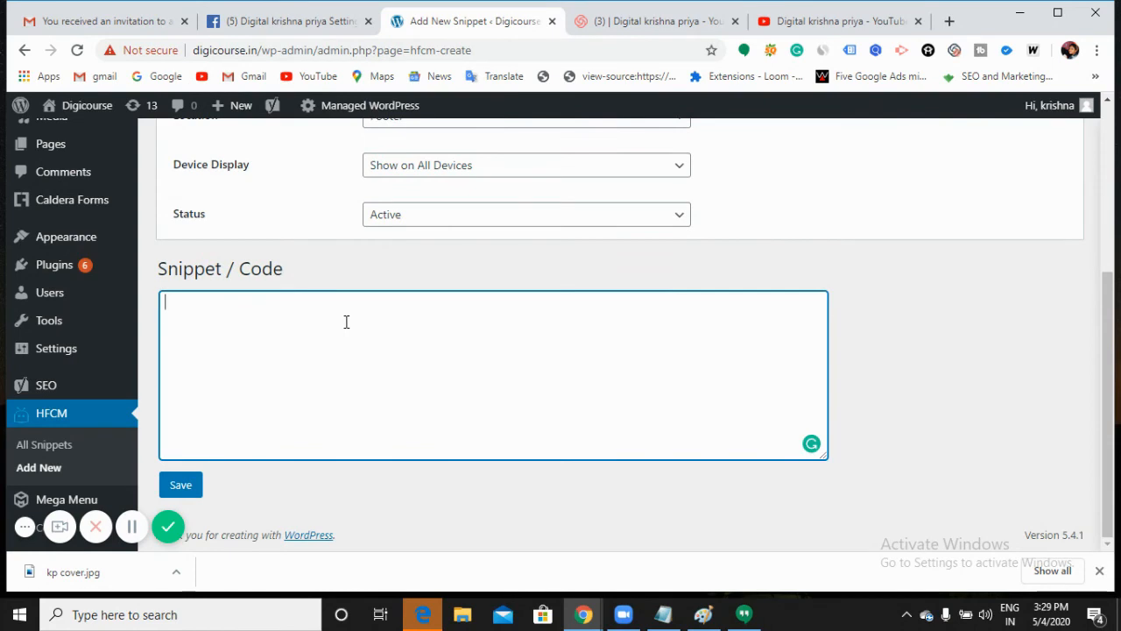
pyautogui.hotkey('ctrl', 'v')
pyautogui.click(190, 493)
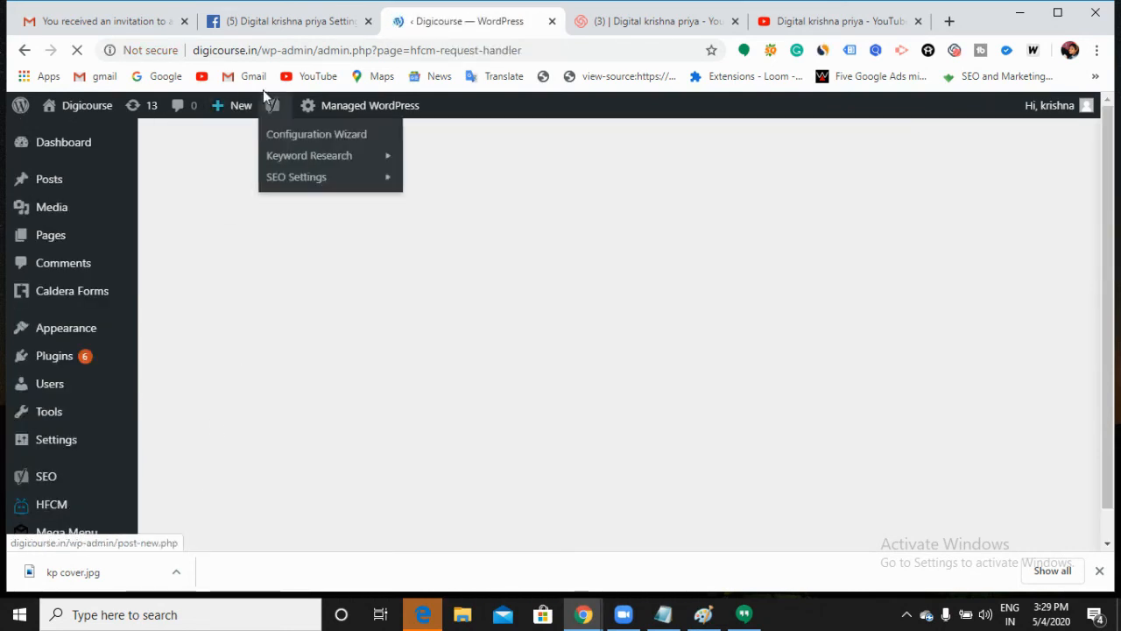
# Step: Return to the Facebook Page's messaging settings and finish the customer chat plugin setup, closing its wizard
pyautogui.click(308, 31)
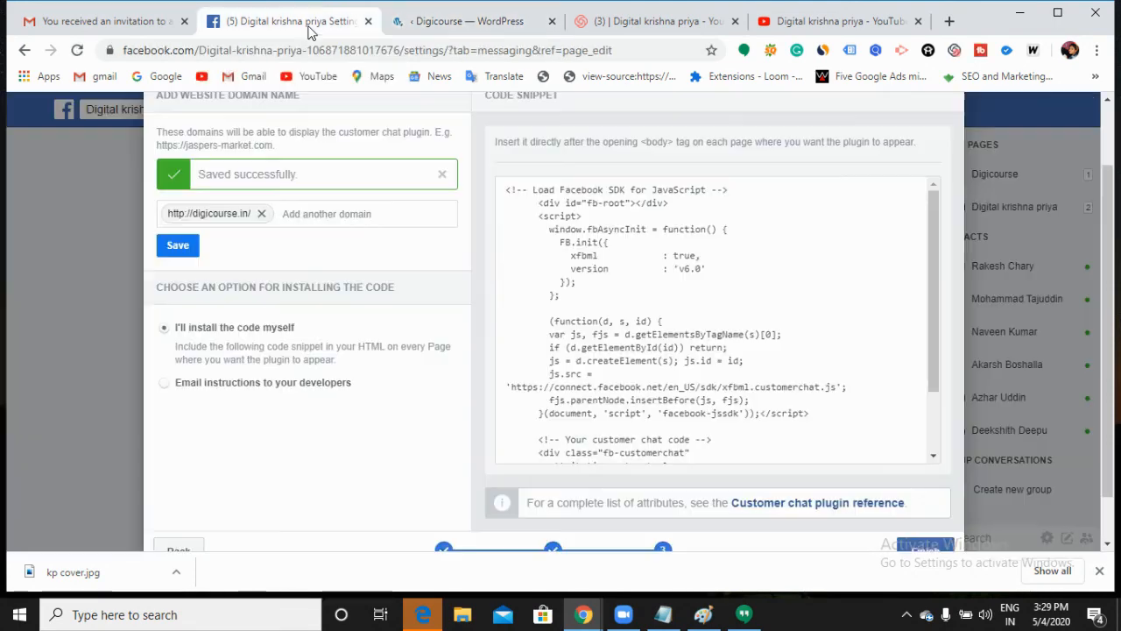
pyautogui.moveTo(708, 429)
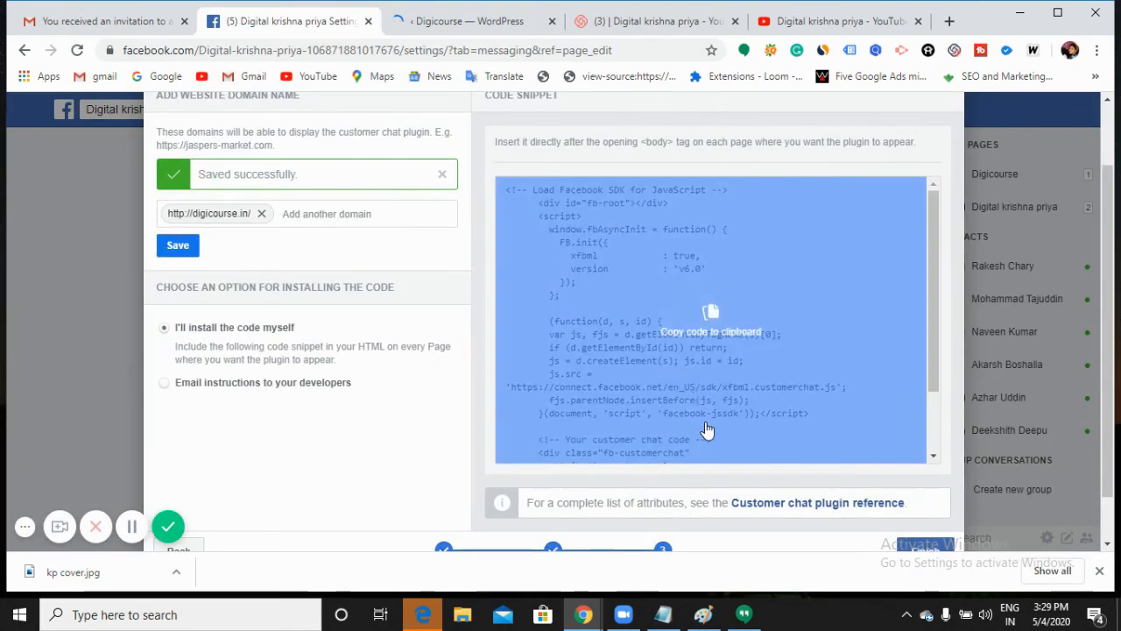
pyautogui.scroll(-3, 708, 429)
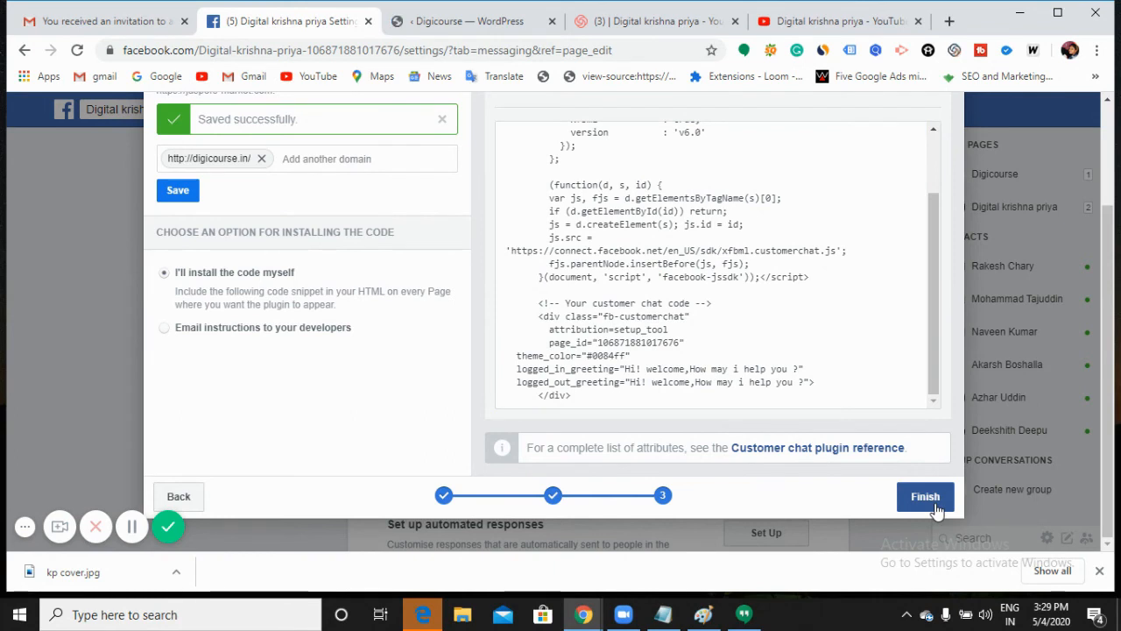
pyautogui.click(929, 499)
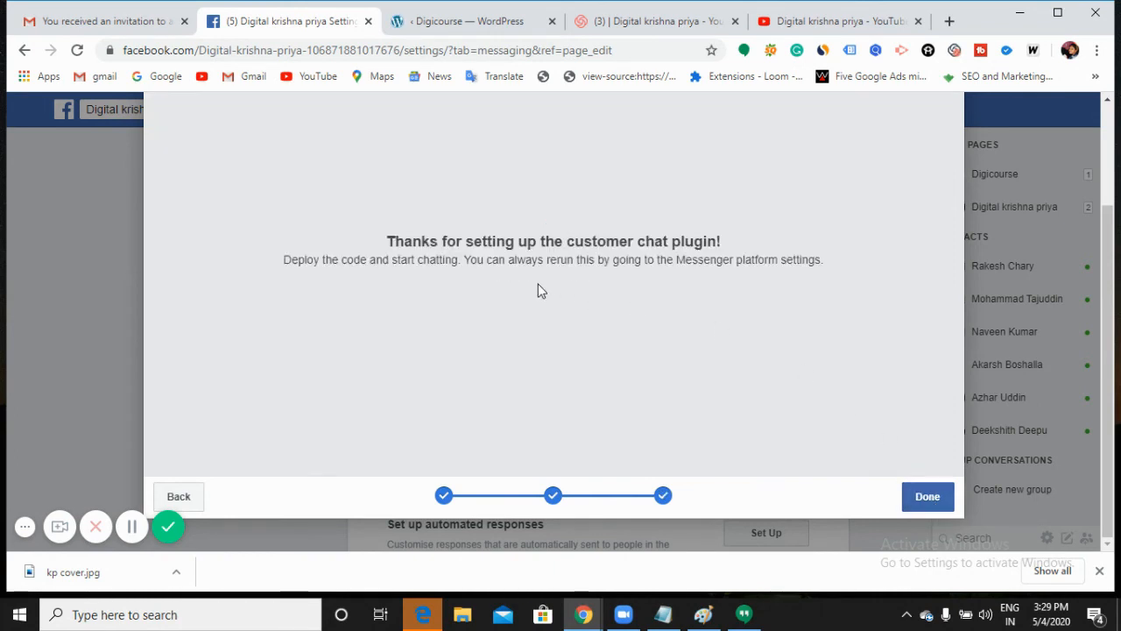
pyautogui.click(925, 495)
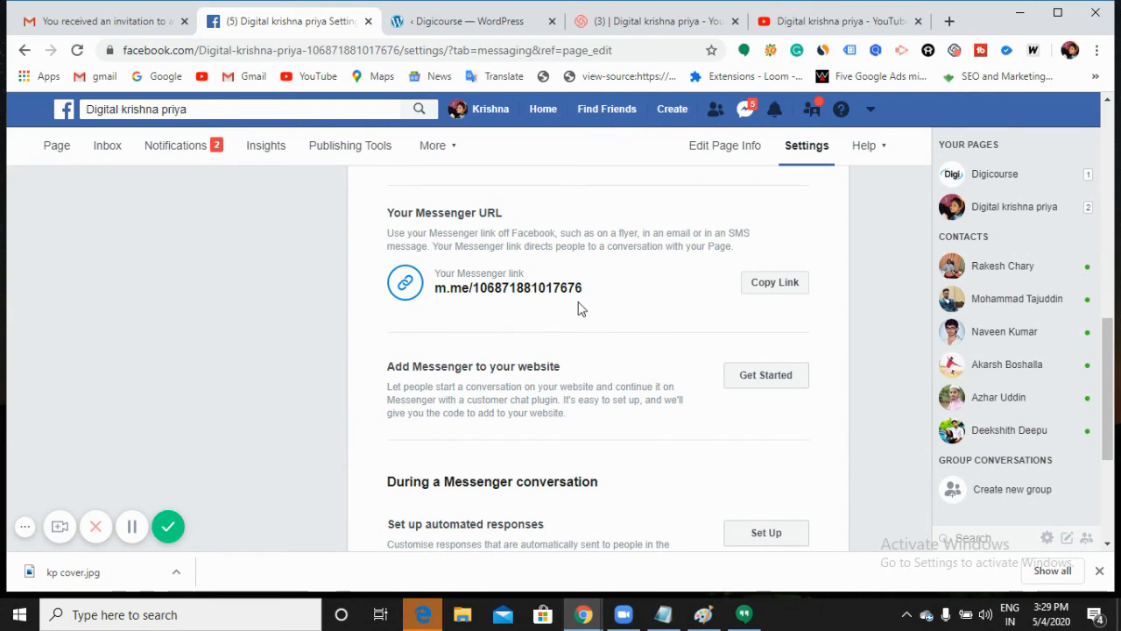
# Step: Open the live Digicourse site in a new browser tab from the WordPress admin, check the Messenger chat, and dismiss its greeting
pyautogui.click(497, 28)
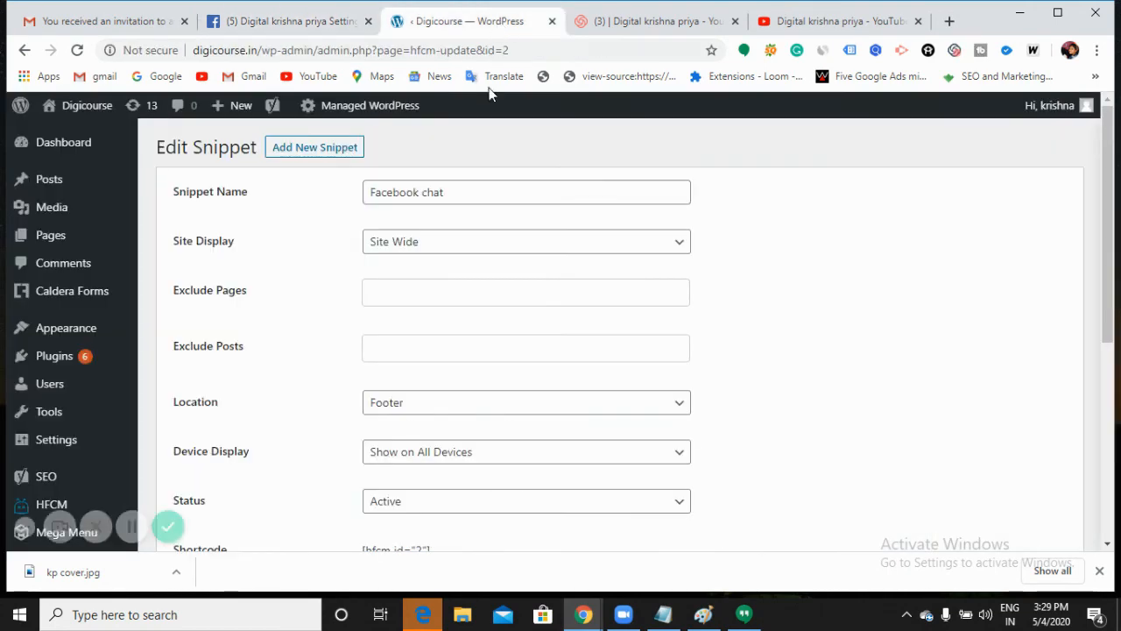
pyautogui.rightClick(72, 131)
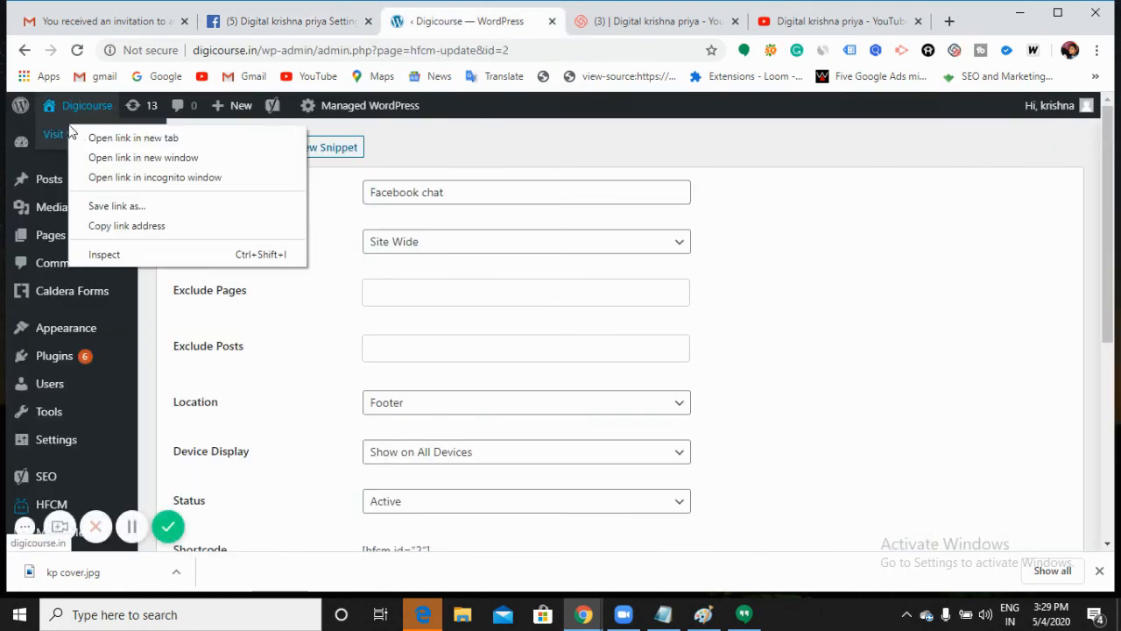
pyautogui.click(131, 137)
pyautogui.click(566, 32)
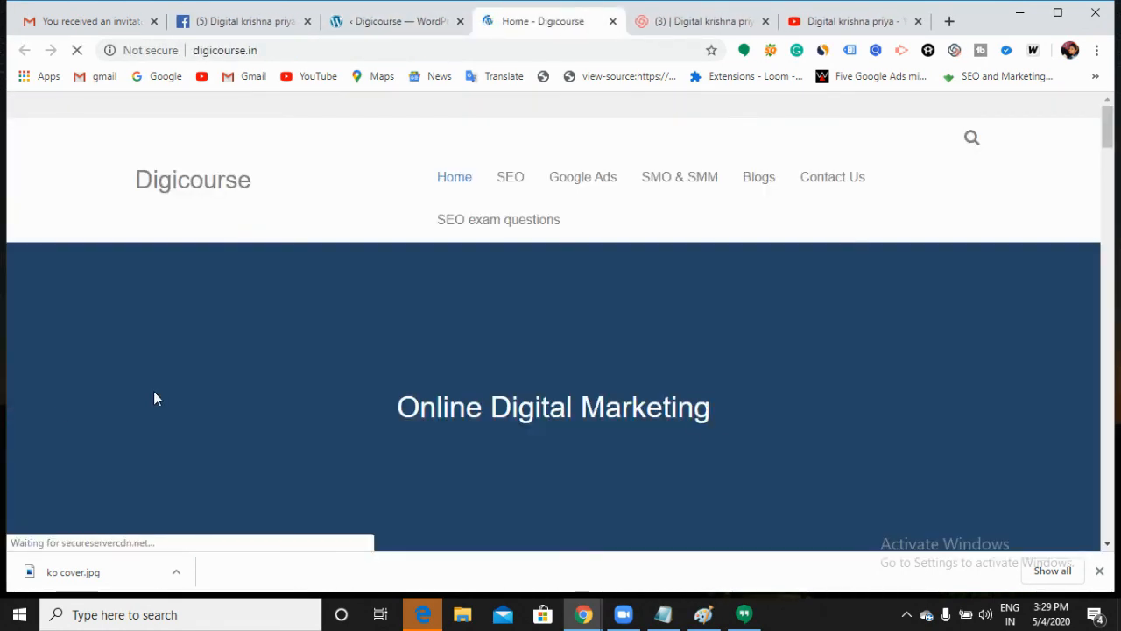
pyautogui.scroll(-3, 724, 368)
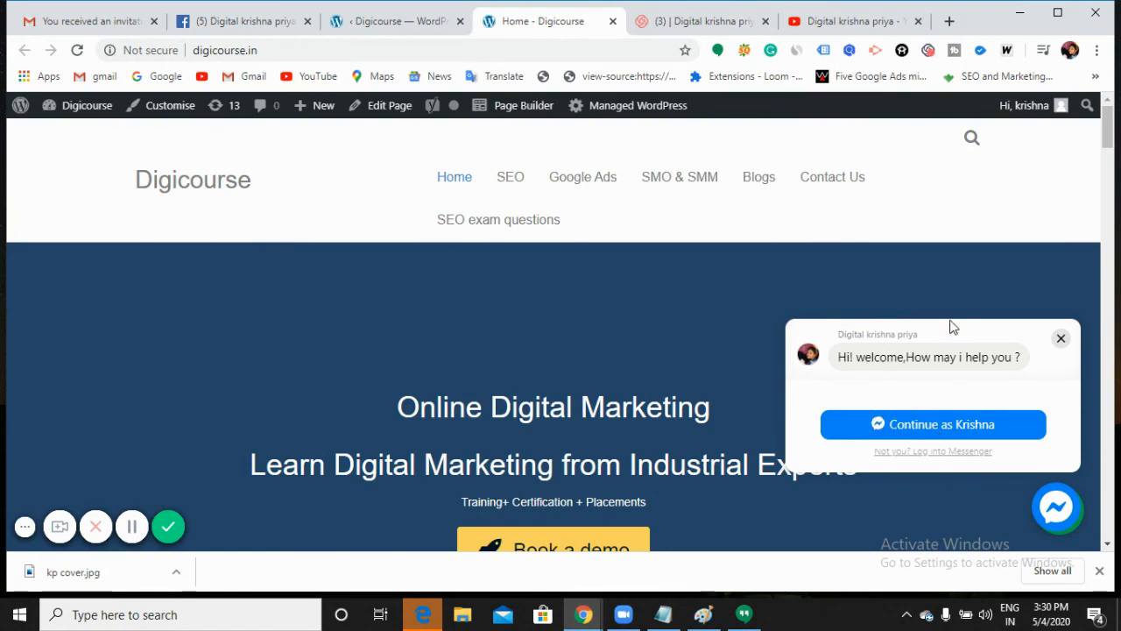
pyautogui.click(1061, 340)
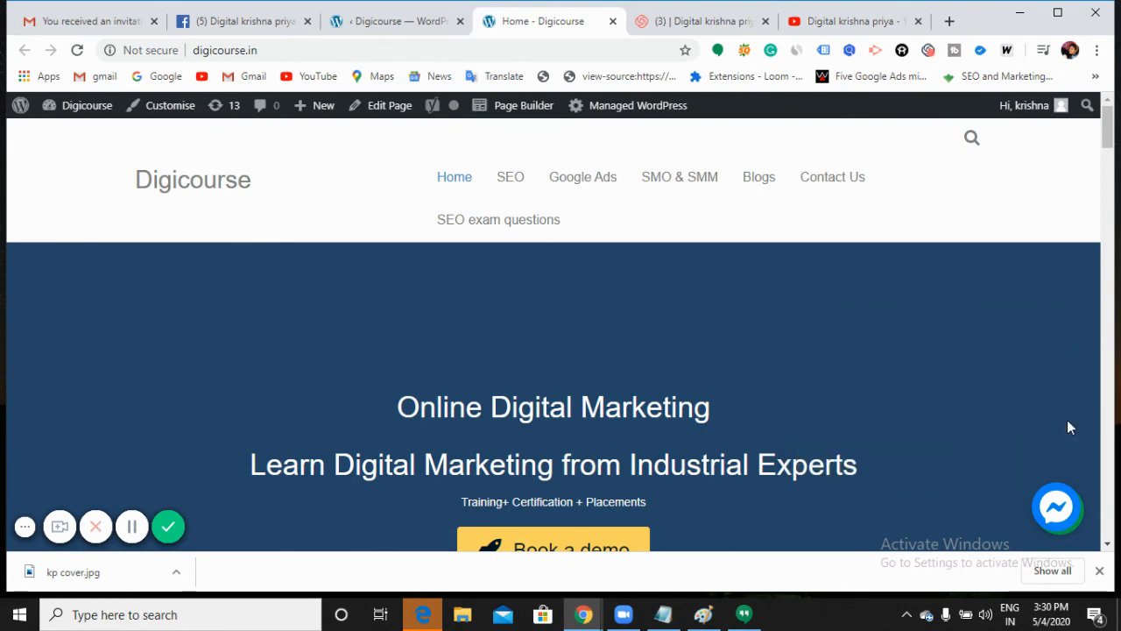